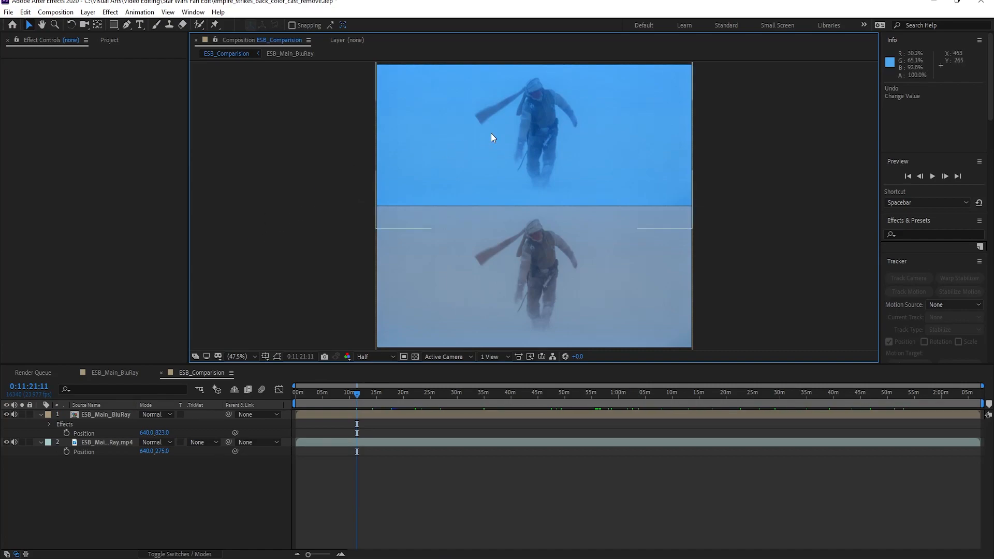
- Examine the original footage and corrected layers in ESB_Comparision and the layer setup inside the ESB_Main_BluRay composition
{"action": "left_click", "coordinate": [98, 442]}
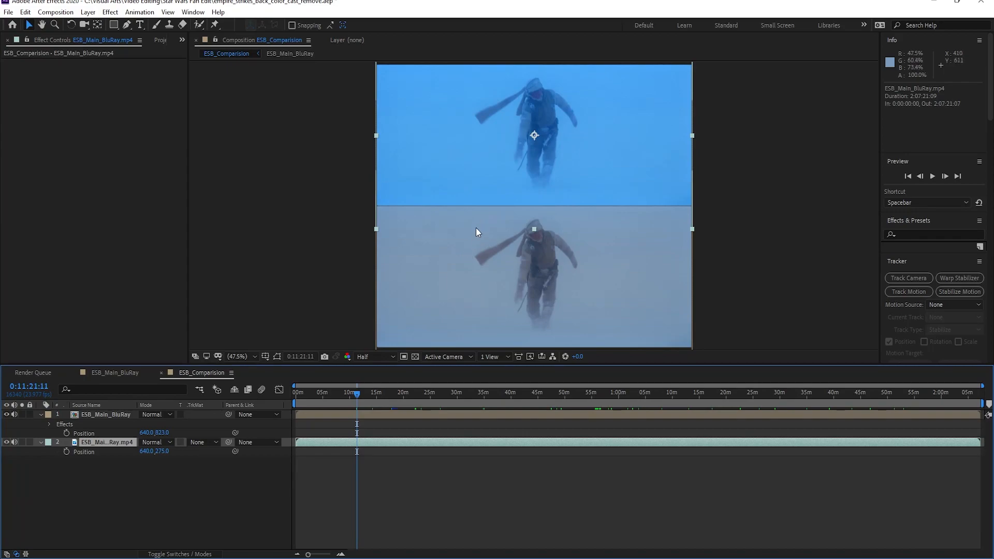
{"action": "left_click", "coordinate": [107, 415]}
{"action": "left_click", "coordinate": [124, 372]}
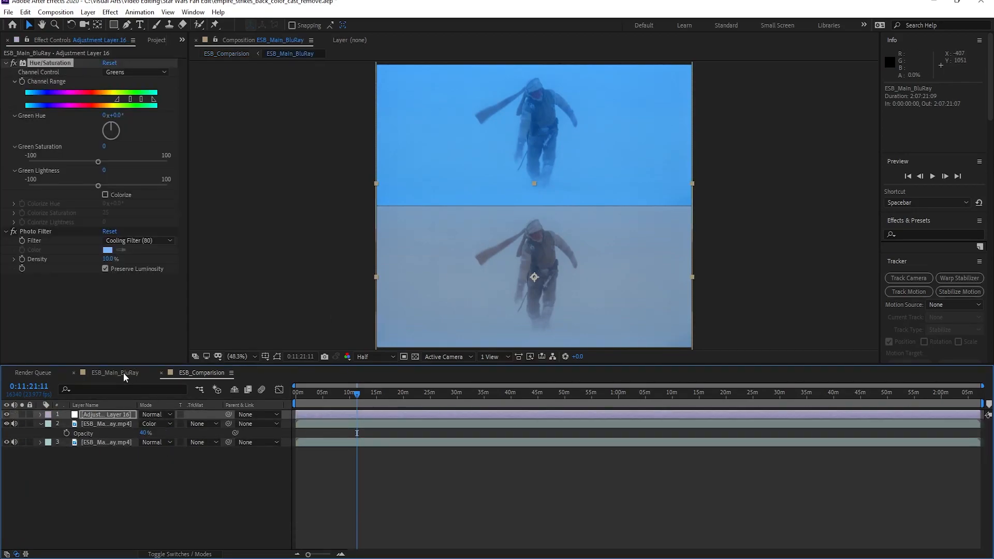
{"action": "left_click", "coordinate": [210, 373]}
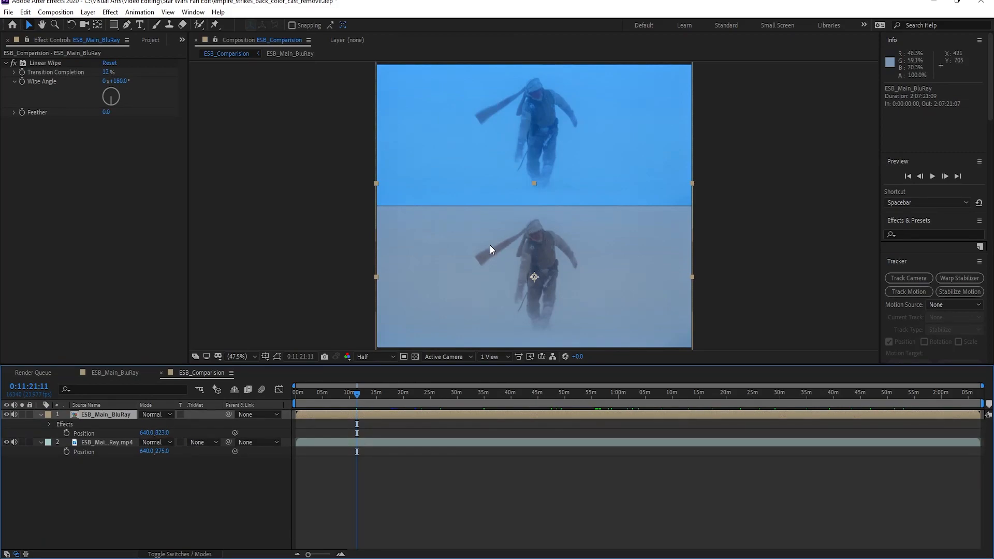
- Delete the adjustment layer and the Color-mode footage copy from the ESB_Main_BluRay composition
{"action": "left_click", "coordinate": [120, 370]}
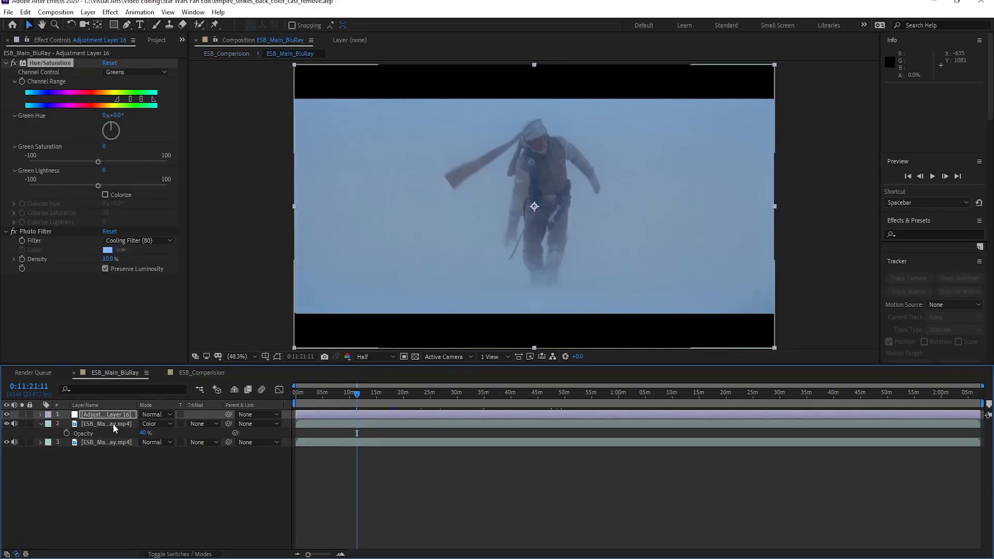
{"action": "left_click", "coordinate": [113, 424]}
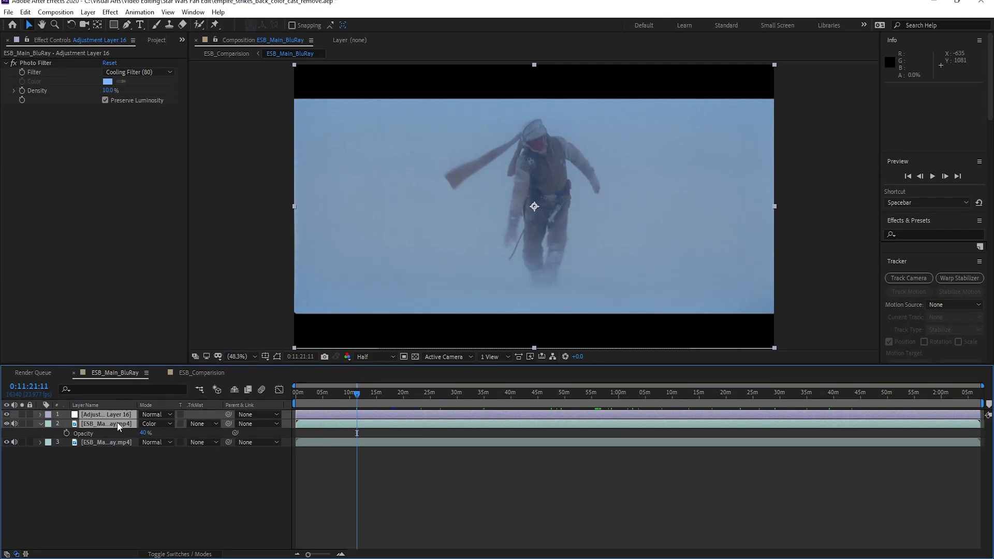
{"action": "key", "text": "Delete"}
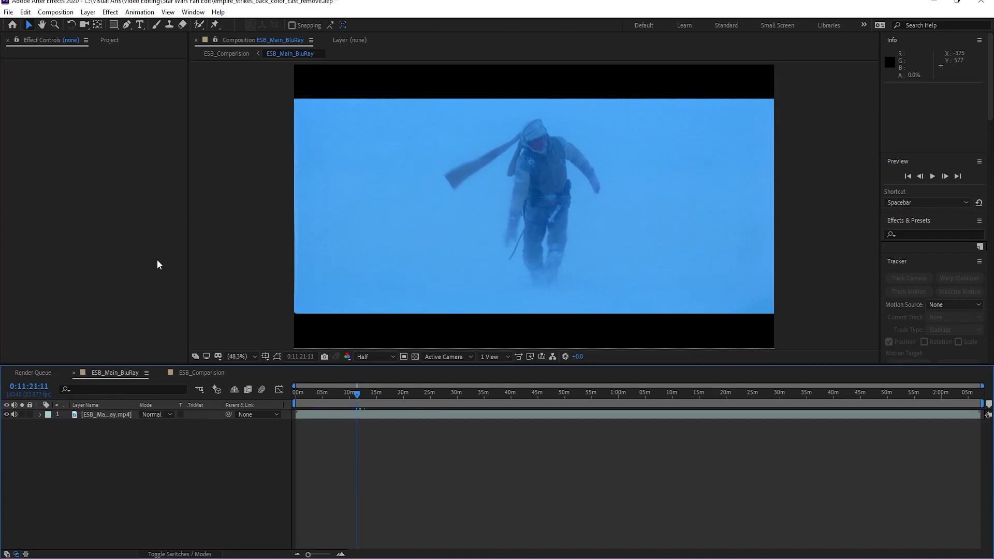
- Duplicate the remaining footage layer in the ESB_Main_BluRay composition
{"action": "left_click", "coordinate": [107, 414]}
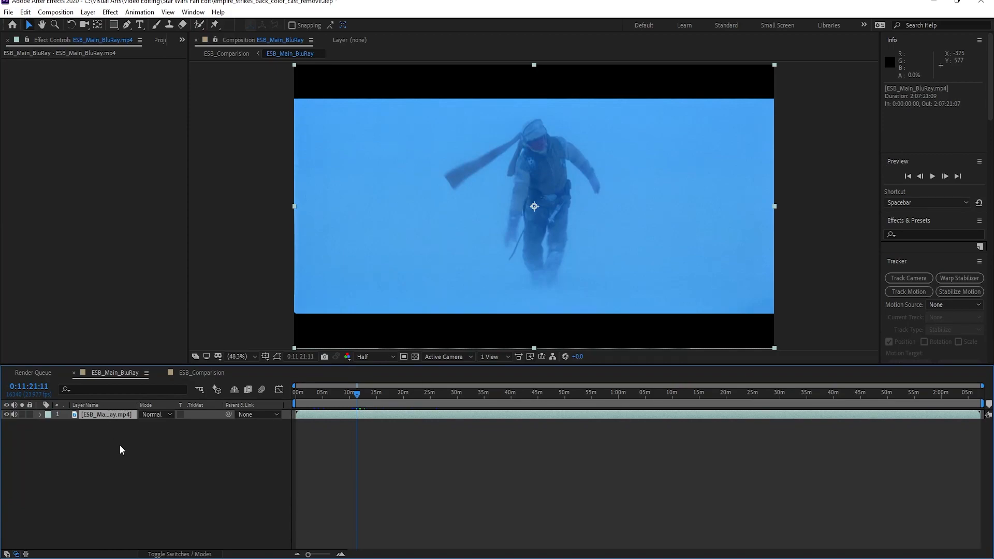
{"action": "key", "text": "ctrl+d"}
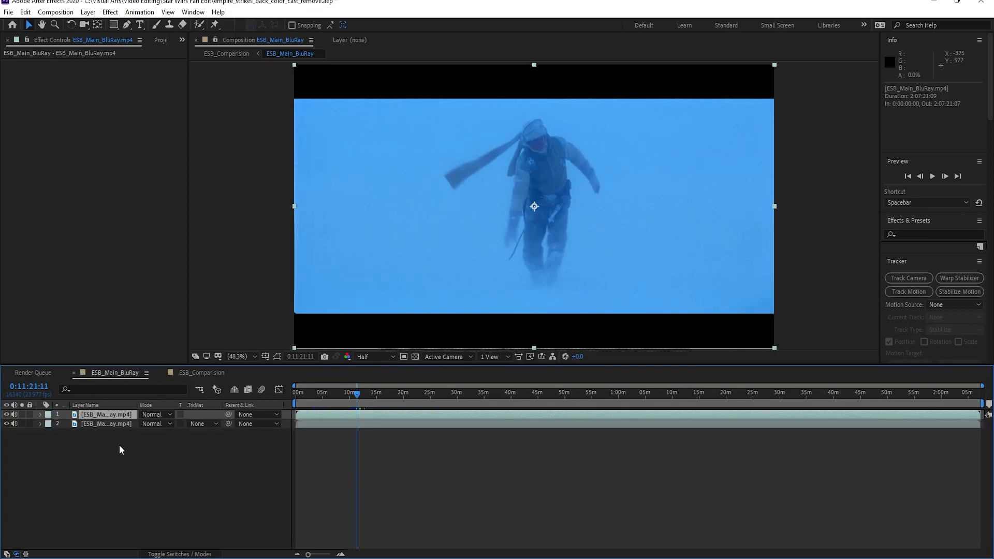
{"action": "key", "text": "ctrl+z"}
{"action": "left_click", "coordinate": [25, 12]}
{"action": "left_click", "coordinate": [68, 152]}
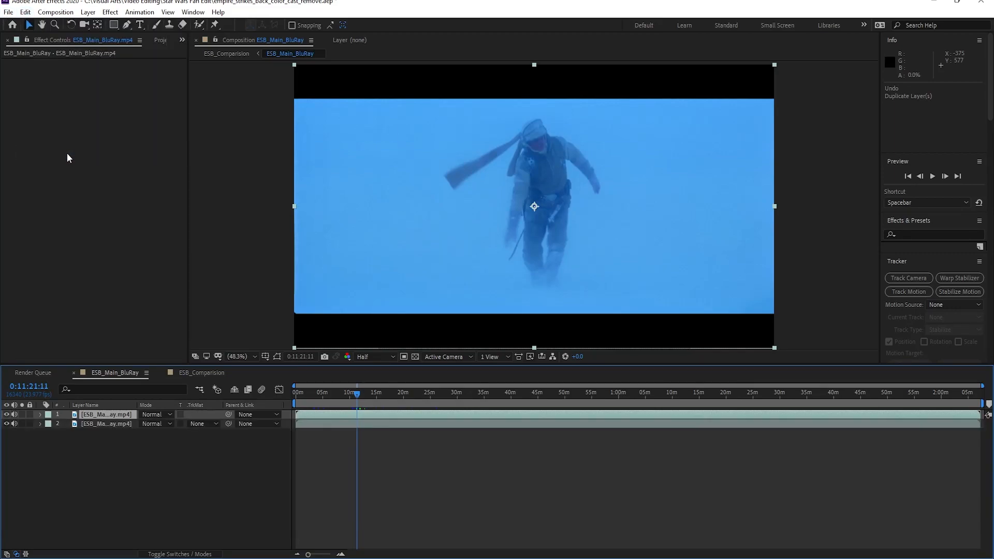
- Apply a Gaussian Blur to the upper footage copy with Repeat Edge Pixels enabled and Blurriness set to 1000
{"action": "left_click", "coordinate": [111, 12]}
{"action": "mouse_move", "coordinate": [155, 90]}
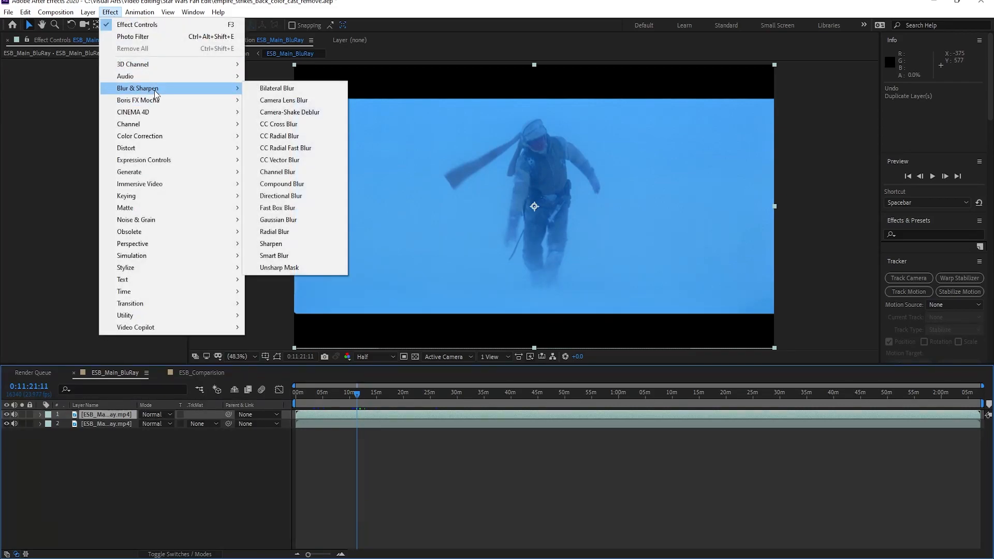
{"action": "left_click", "coordinate": [297, 218]}
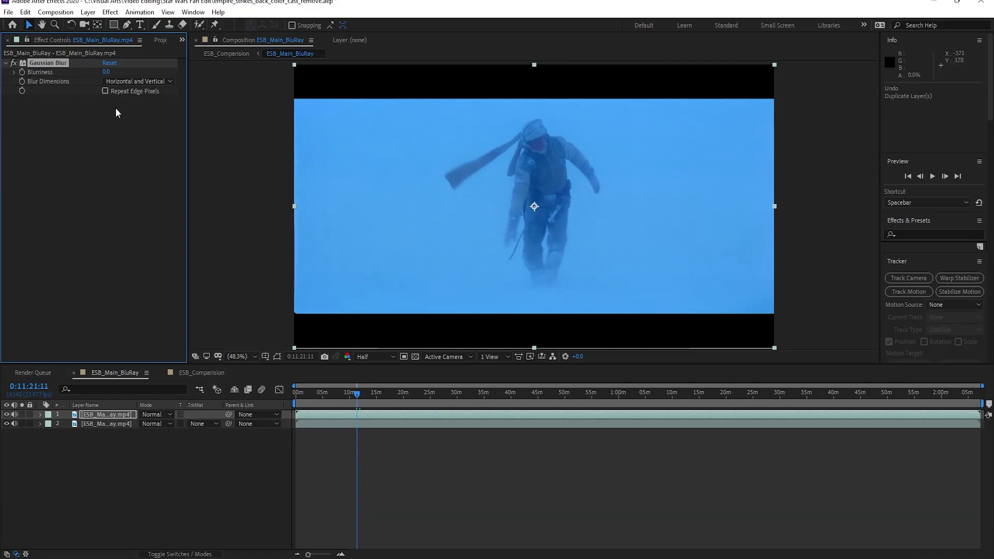
{"action": "left_click", "coordinate": [105, 91]}
{"action": "left_click", "coordinate": [106, 72]}
{"action": "type", "text": "1000"}
{"action": "left_click", "coordinate": [63, 170]}
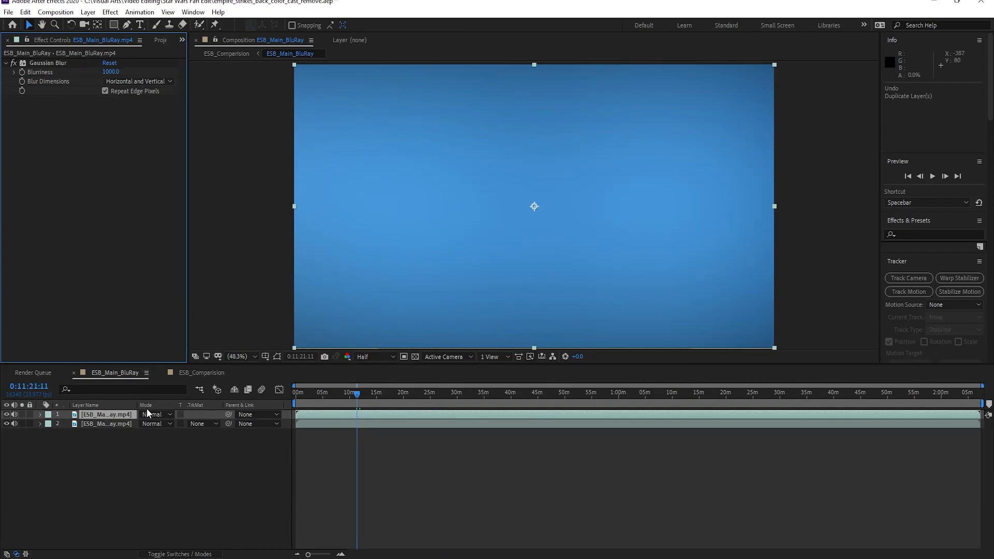
- Add the Invert effect to the blurred footage copy
{"action": "left_click", "coordinate": [110, 12]}
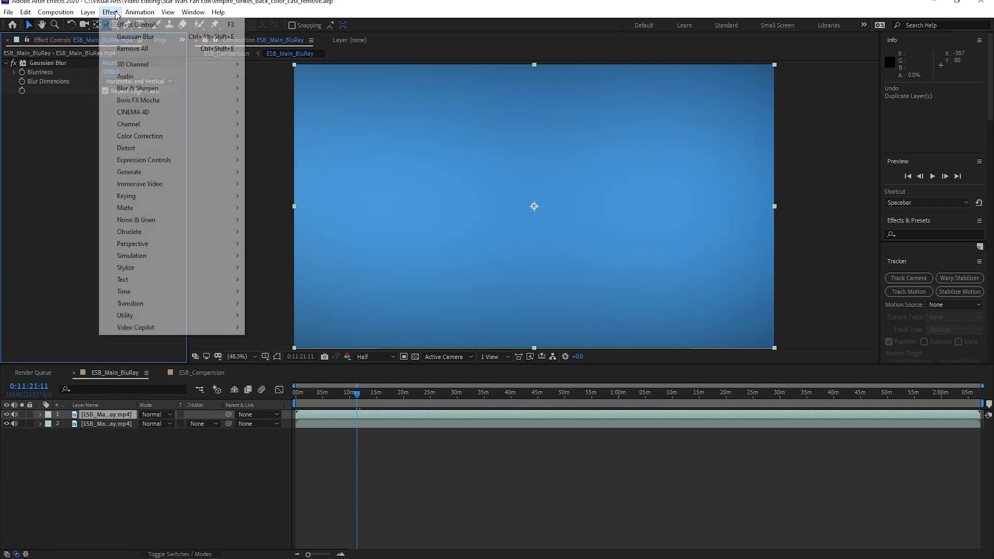
{"action": "mouse_move", "coordinate": [159, 131]}
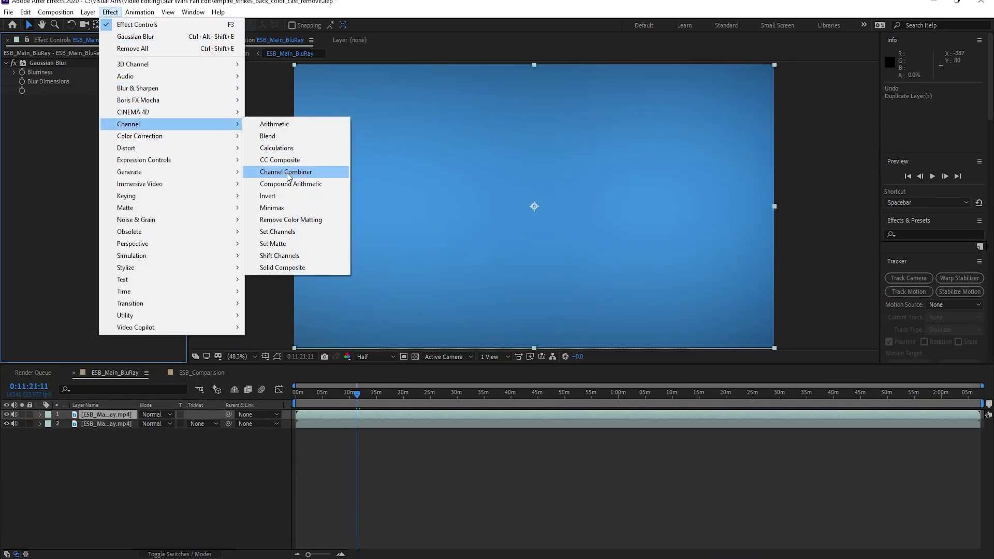
{"action": "left_click", "coordinate": [290, 195]}
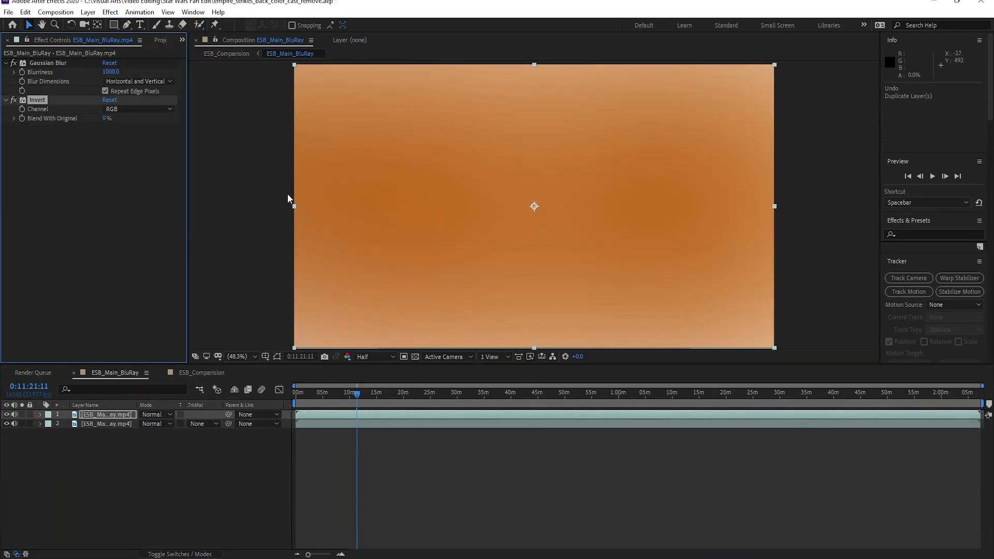
- Set the blurred, inverted layer's blending mode to Color and its opacity to 40%
{"action": "left_click", "coordinate": [163, 417]}
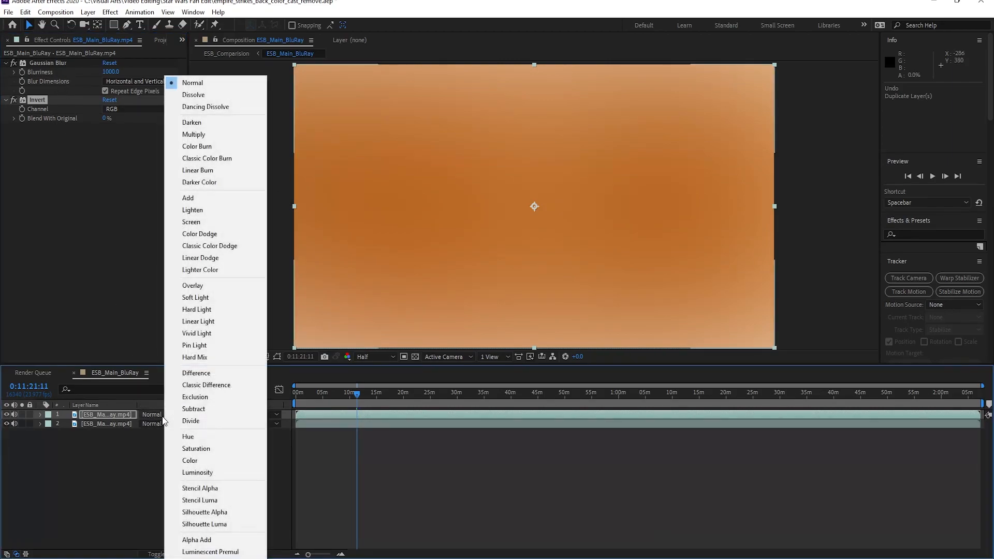
{"action": "left_click", "coordinate": [178, 462]}
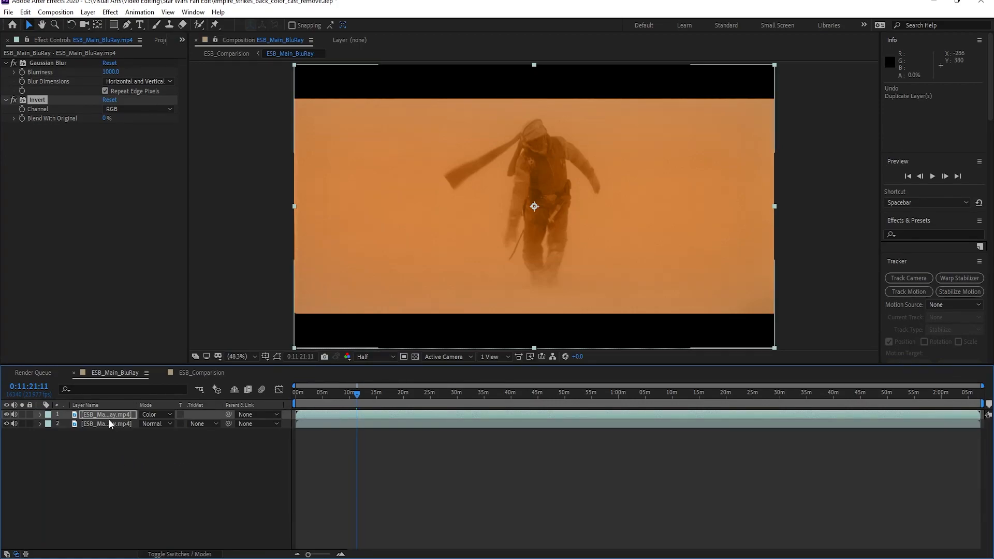
{"action": "key", "text": "t"}
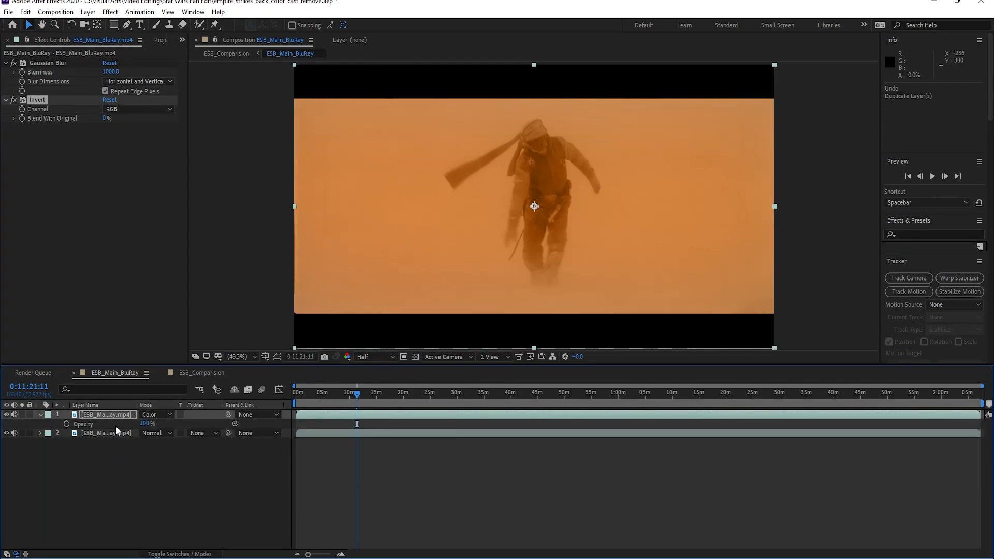
{"action": "left_click", "coordinate": [147, 423]}
{"action": "type", "text": "40"}
{"action": "key", "text": "Return"}
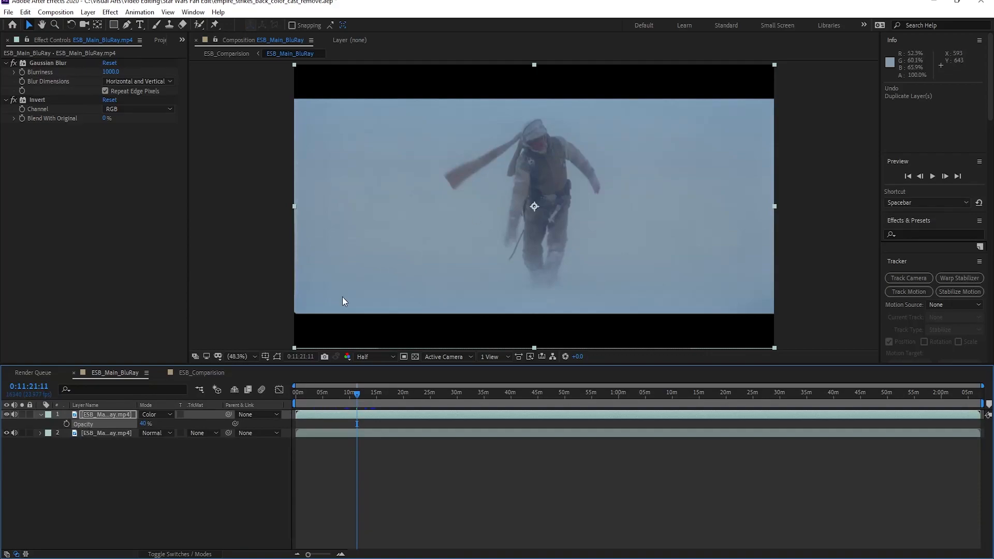
- Compare original and corrected footage in ESB_Comparision on scenes at about 15 and 20 minutes
{"action": "left_click", "coordinate": [201, 373]}
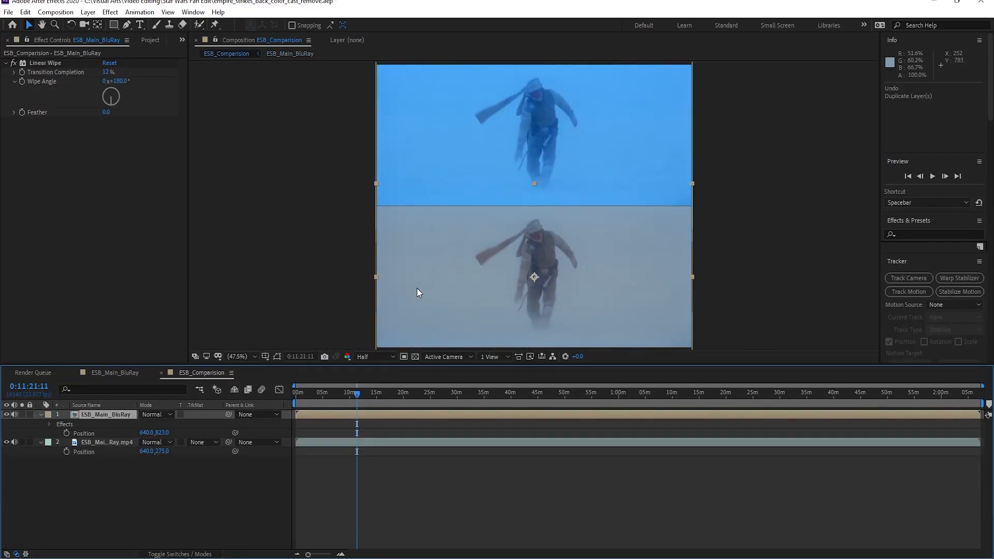
{"action": "left_click", "coordinate": [377, 394]}
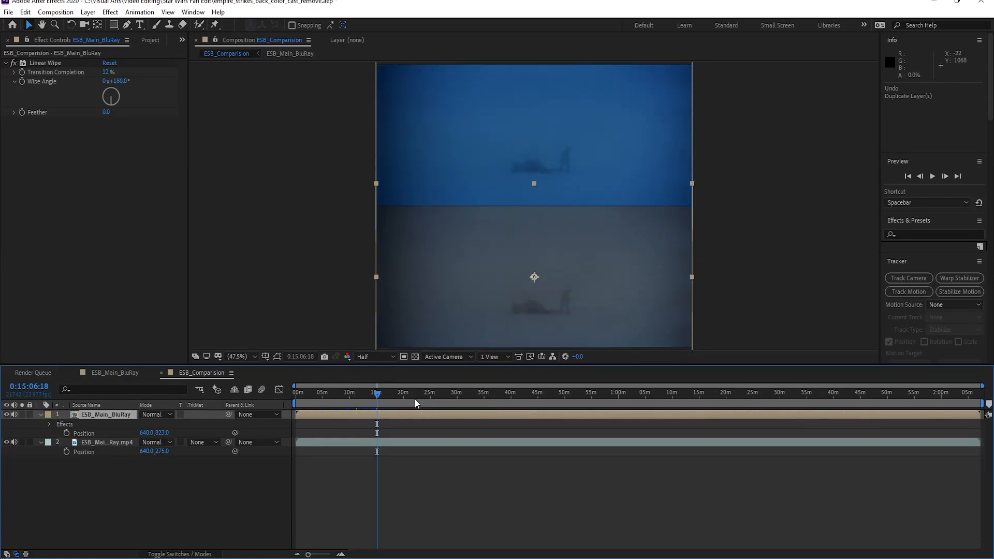
{"action": "left_click", "coordinate": [402, 394]}
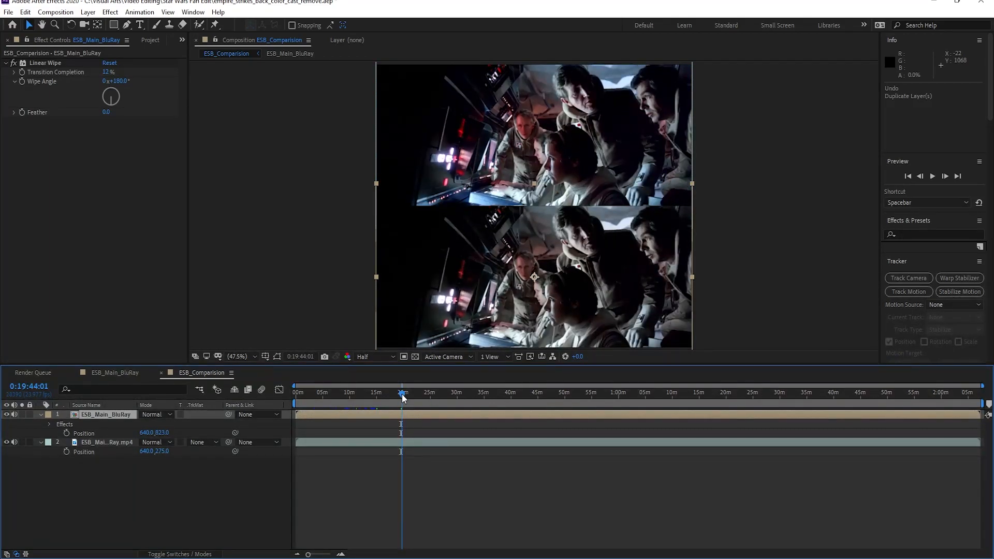
{"action": "left_click", "coordinate": [404, 396]}
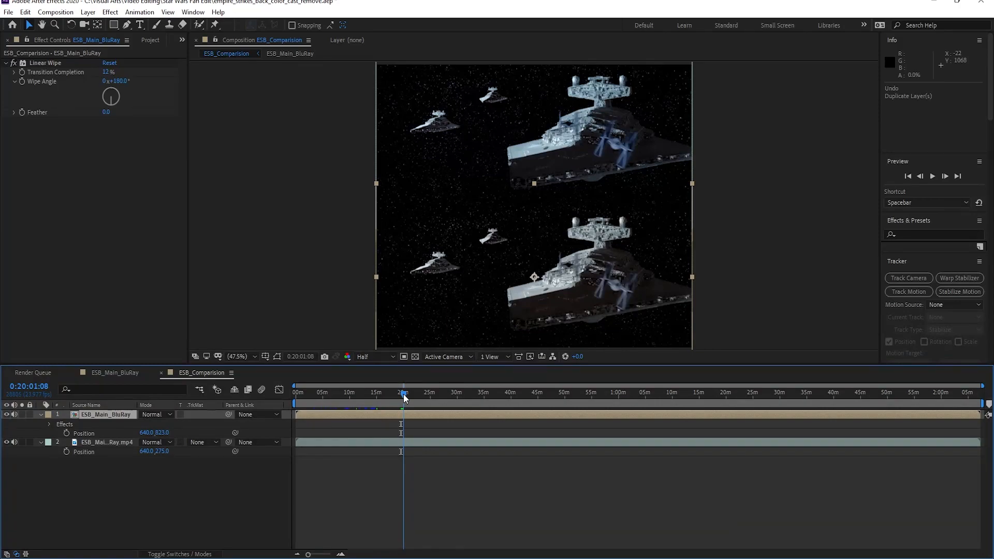
{"action": "left_click_drag", "start_coordinate": [404, 396], "coordinate": [409, 397]}
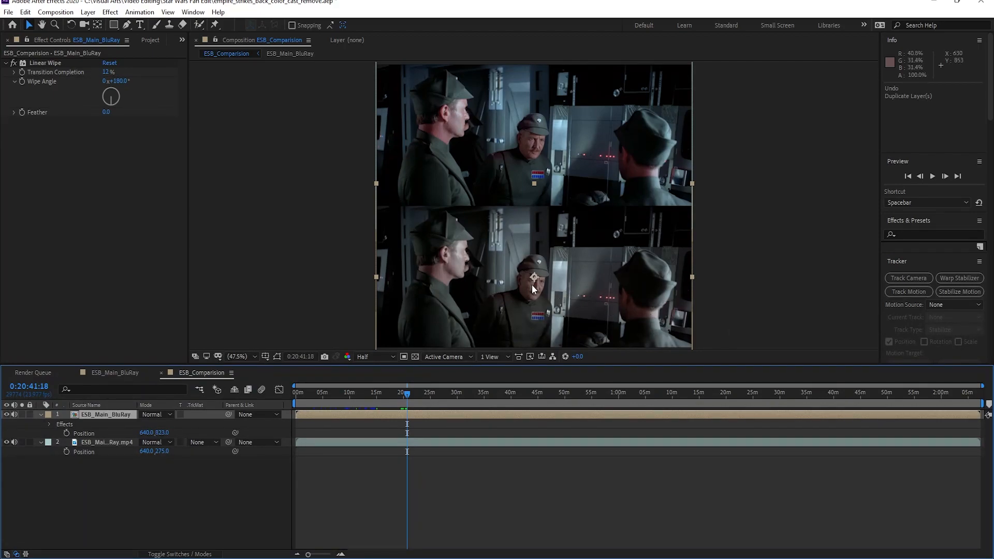
- Create a new adjustment layer above the footage layers in the ESB_Main_BluRay composition
{"action": "left_click", "coordinate": [126, 372]}
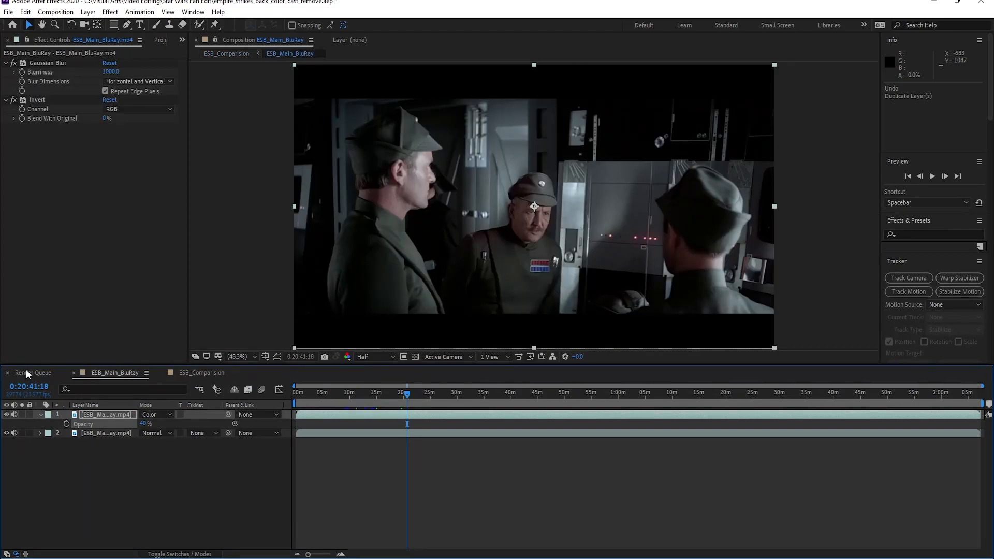
{"action": "right_click", "coordinate": [110, 476]}
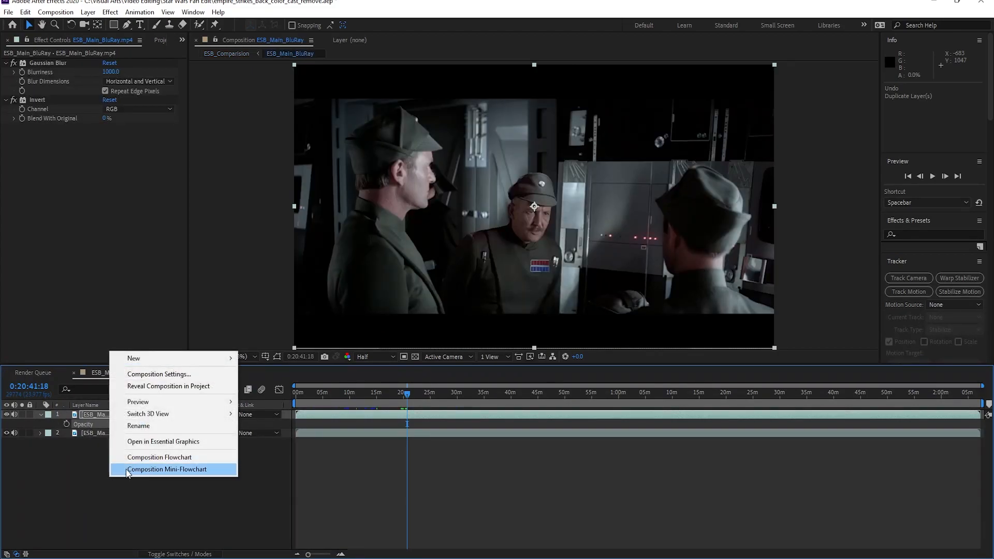
{"action": "mouse_move", "coordinate": [222, 357]}
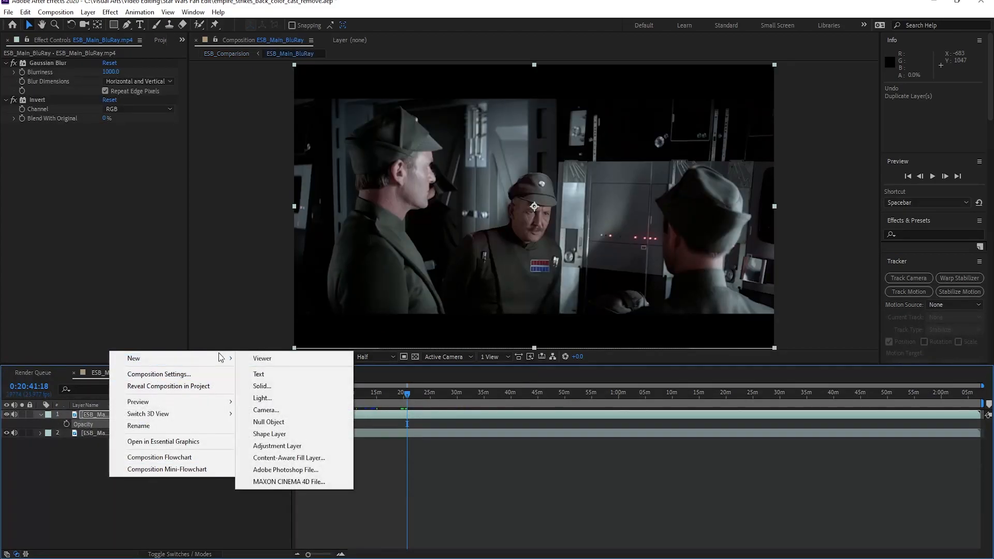
{"action": "left_click", "coordinate": [281, 447]}
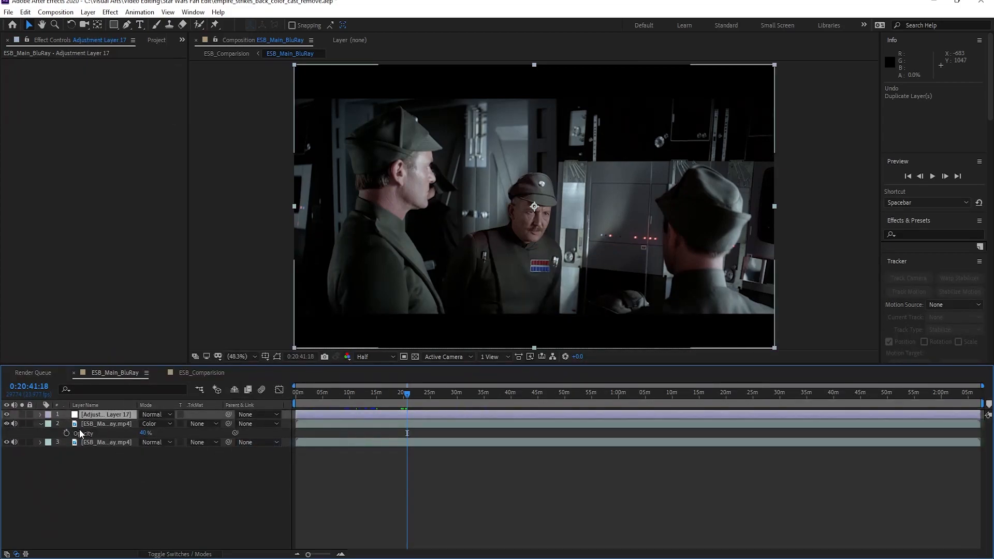
- Apply Hue/Saturation to the adjustment layer and set the Reds channel to saturation 20 and hue +5°
{"action": "left_click", "coordinate": [110, 12]}
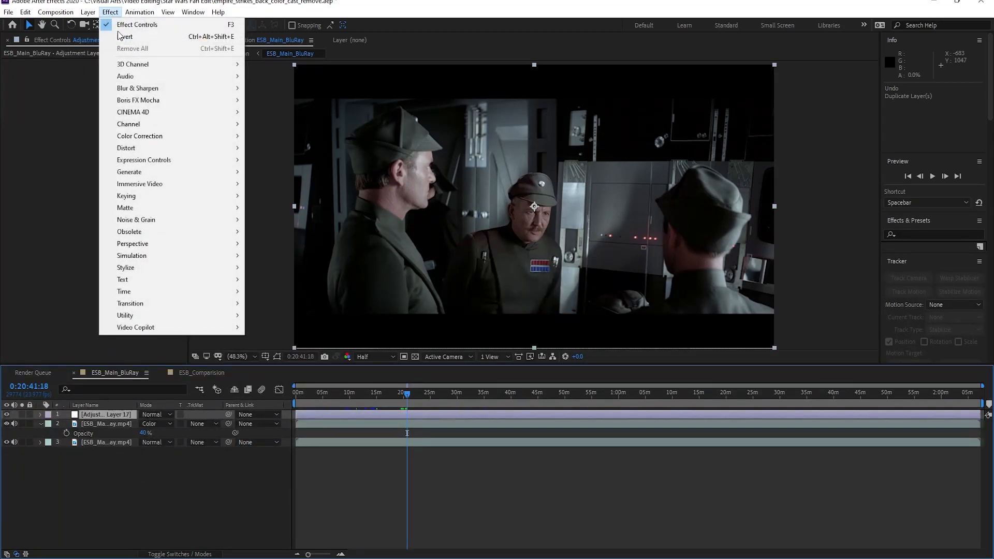
{"action": "mouse_move", "coordinate": [168, 137]}
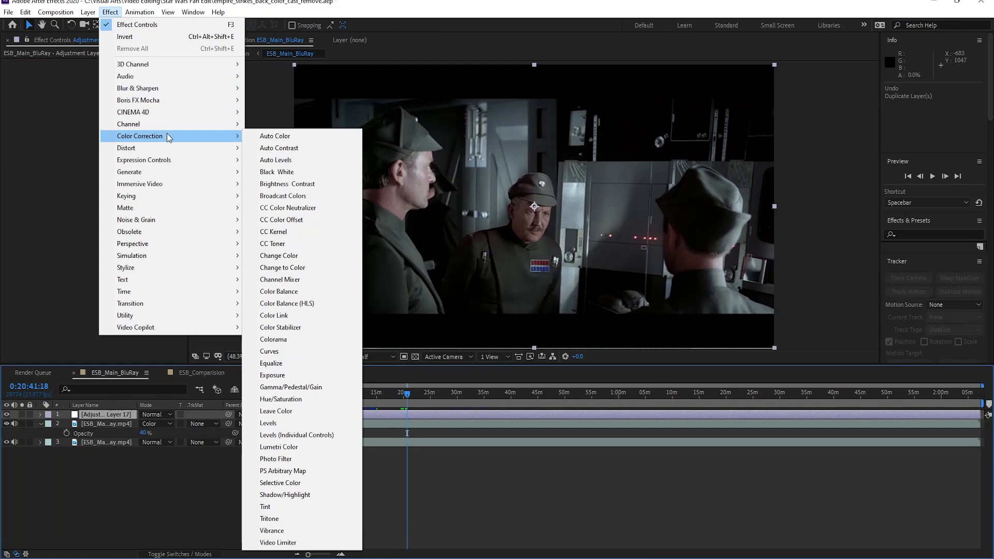
{"action": "left_click", "coordinate": [312, 395]}
{"action": "left_click", "coordinate": [126, 71]}
{"action": "left_click", "coordinate": [132, 95]}
{"action": "left_click_drag", "start_coordinate": [106, 148], "coordinate": [113, 145]}
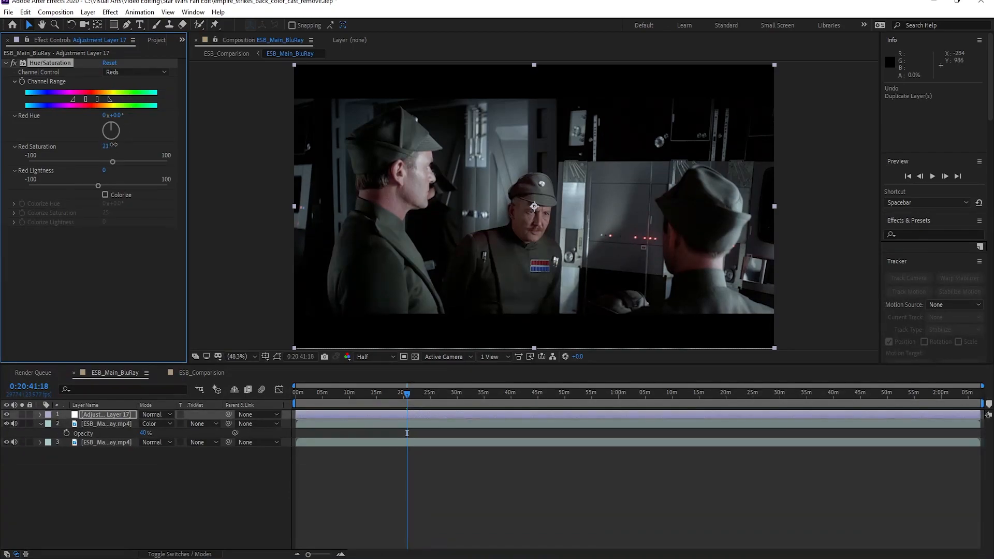
{"action": "left_click_drag", "start_coordinate": [114, 145], "coordinate": [112, 144]}
{"action": "left_click", "coordinate": [117, 116]}
{"action": "left_click_drag", "start_coordinate": [119, 115], "coordinate": [123, 115]}
- Check the corrected skin tones in ESB_Comparision on shots at about 23 minutes, and return to the ESB_Main_BluRay composition
{"action": "left_click", "coordinate": [200, 371]}
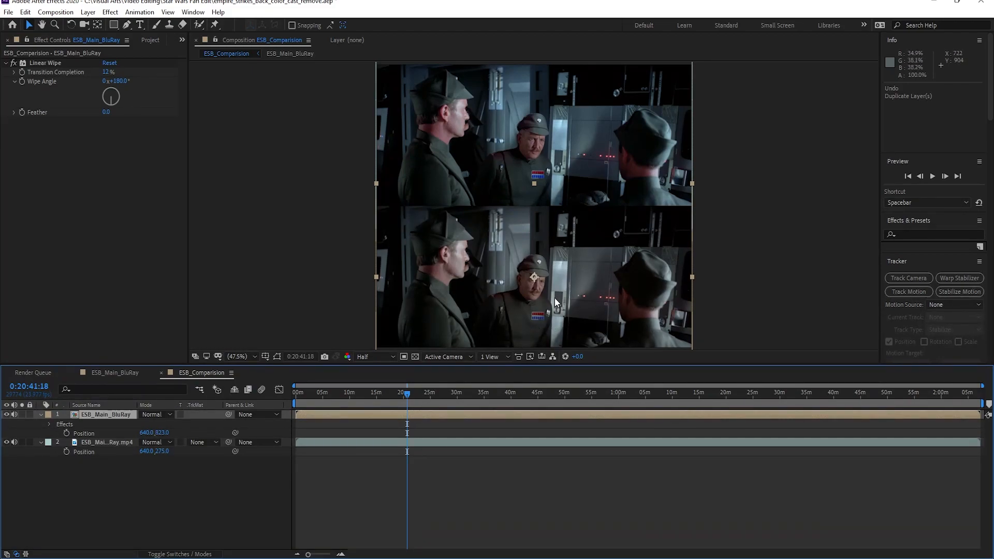
{"action": "left_click", "coordinate": [424, 396]}
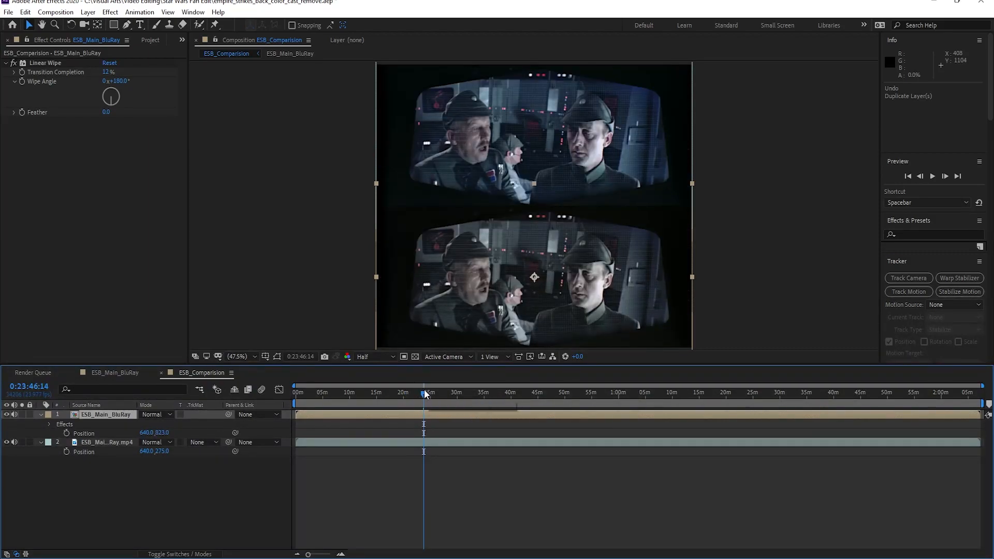
{"action": "left_click_drag", "start_coordinate": [422, 393], "coordinate": [418, 394]}
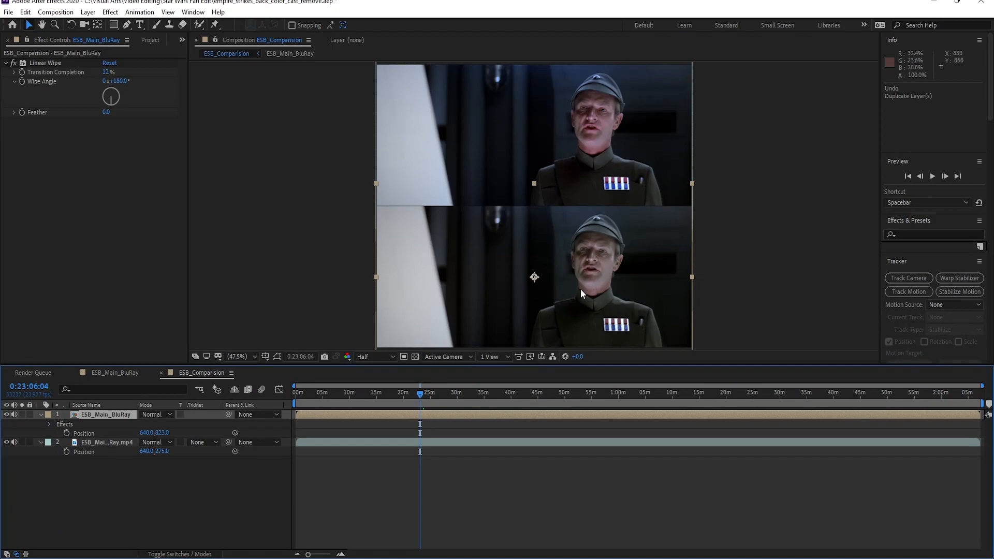
{"action": "left_click", "coordinate": [125, 371]}
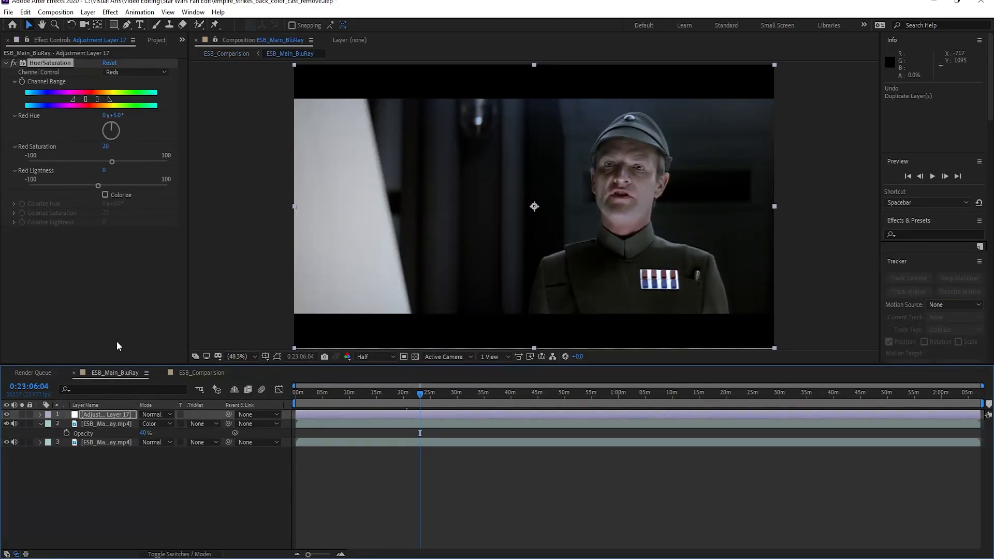
- Add a Photo Filter effect to the adjustment layer, using Cooling Filter (80) at 10% density
{"action": "left_click", "coordinate": [110, 12]}
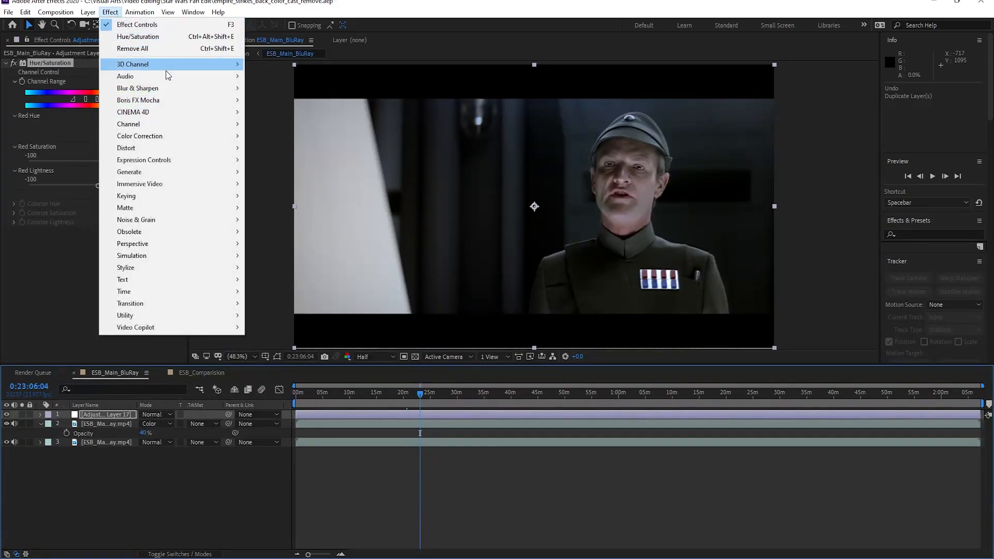
{"action": "mouse_move", "coordinate": [155, 136]}
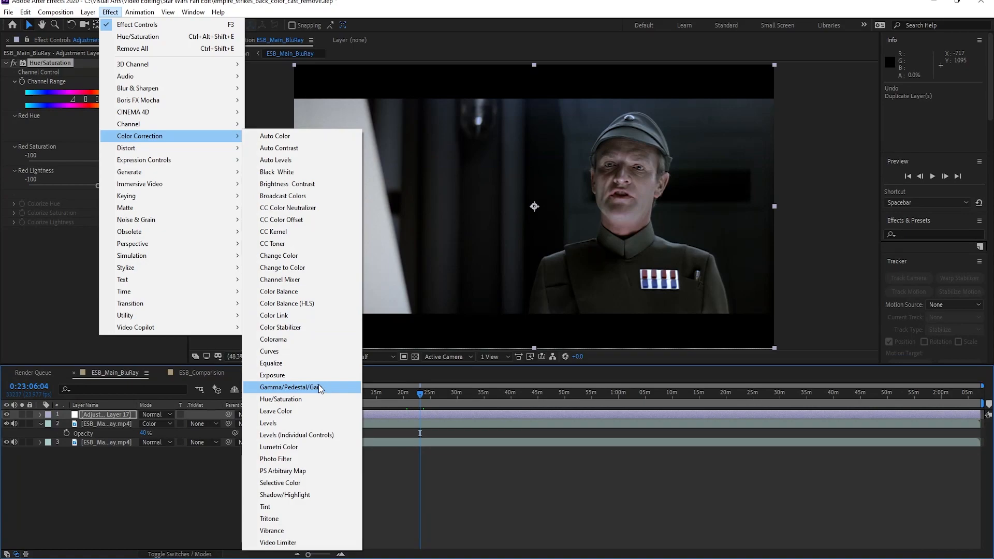
{"action": "left_click", "coordinate": [276, 459]}
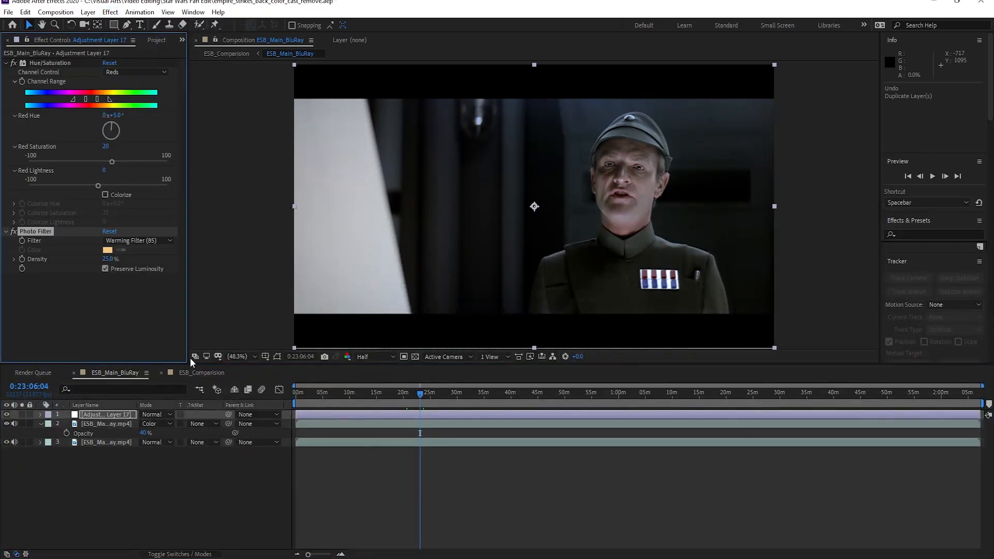
{"action": "left_click", "coordinate": [155, 240]}
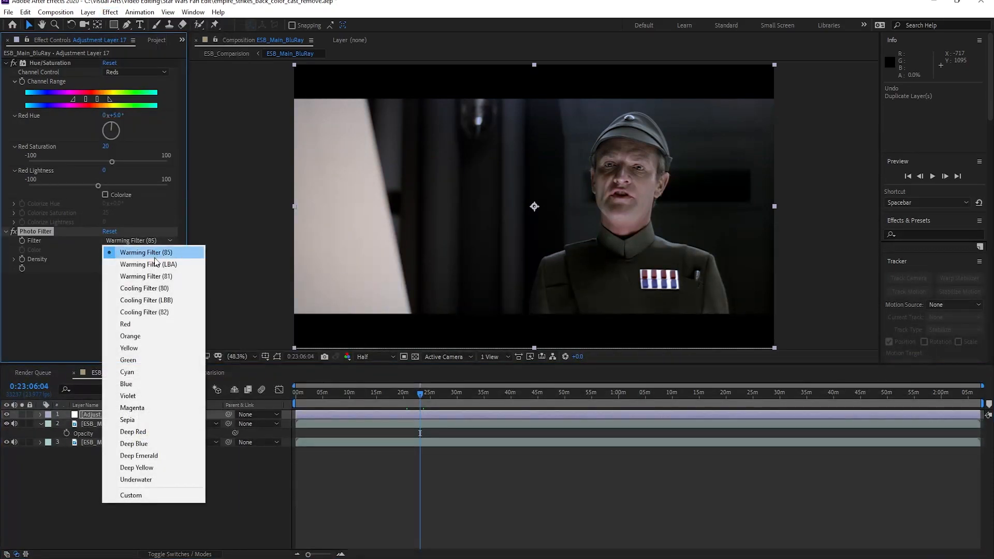
{"action": "left_click", "coordinate": [151, 287]}
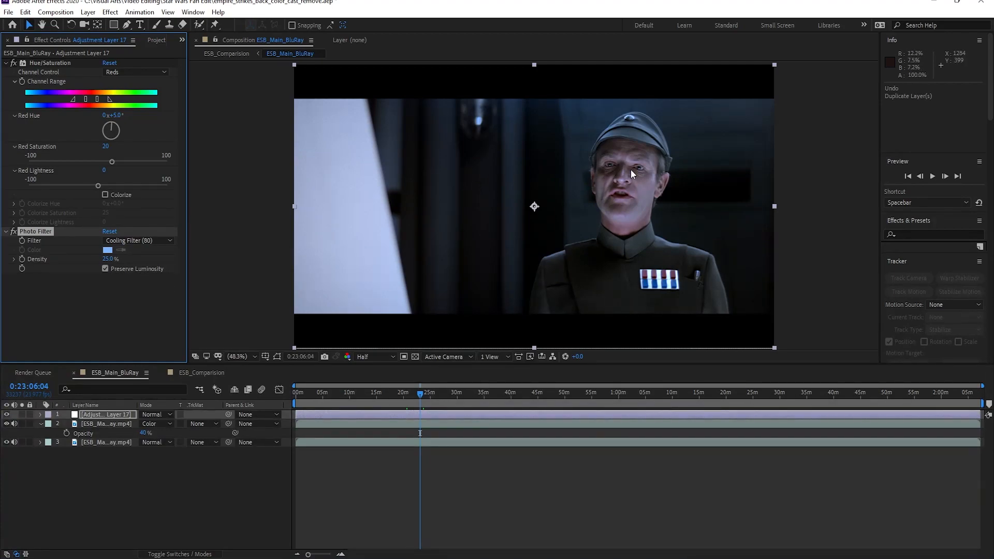
{"action": "left_click", "coordinate": [106, 259]}
{"action": "type", "text": "10"}
{"action": "key", "text": "Return"}
- Check the cooled skin tones in ESB_Comparision, and set the adjustment layer's Reds saturation to 30 in ESB_Main_BluRay
{"action": "left_click", "coordinate": [206, 372]}
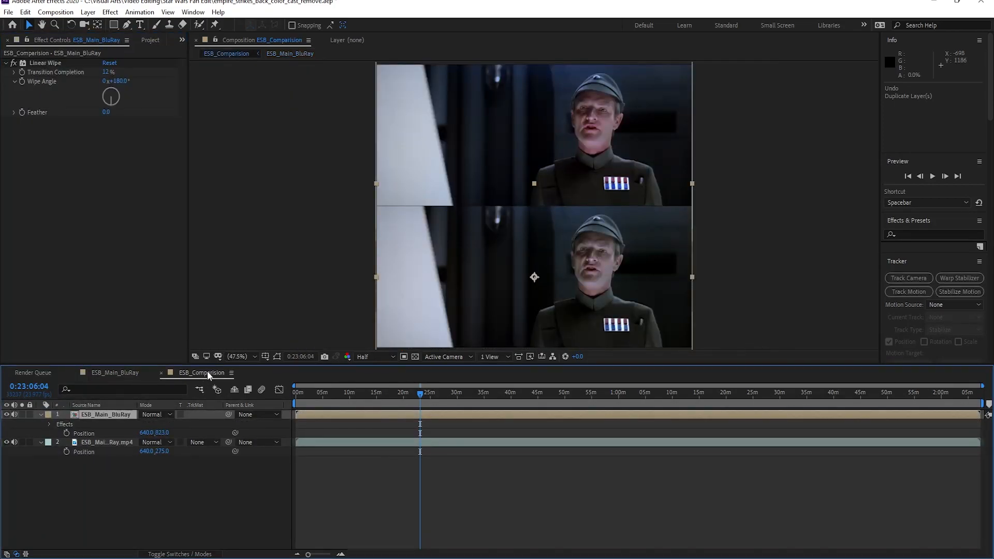
{"action": "left_click", "coordinate": [116, 372]}
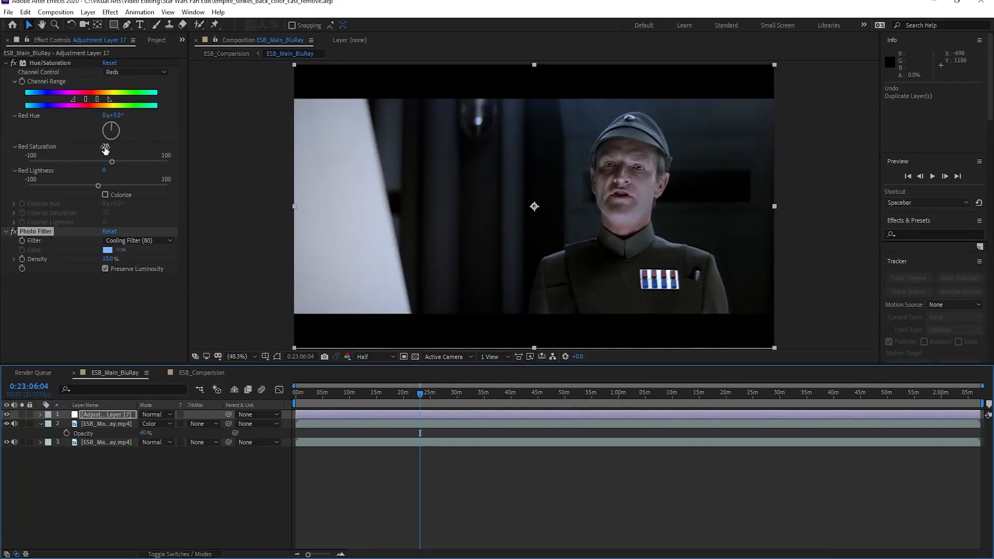
{"action": "left_click", "coordinate": [106, 149]}
{"action": "type", "text": "3"}
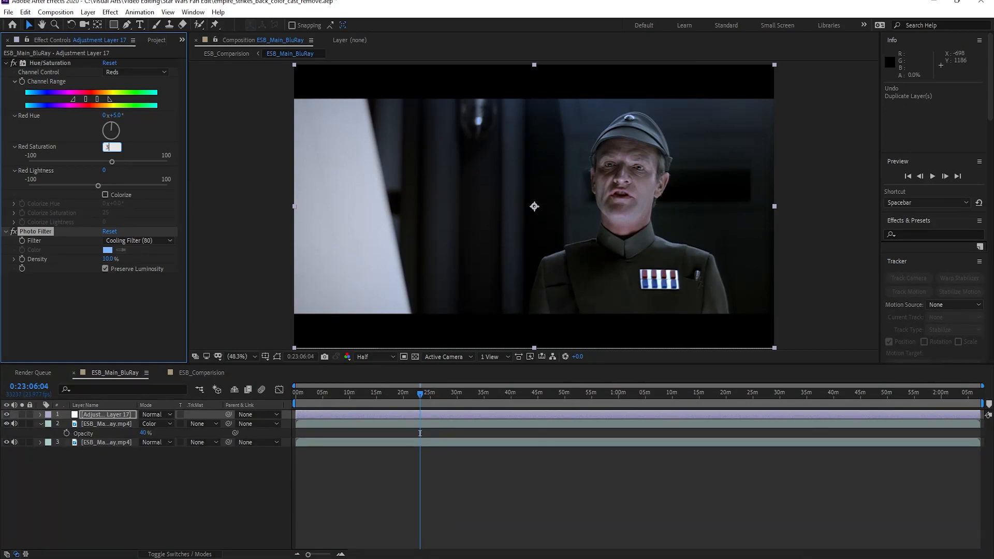
{"action": "type", "text": "0"}
{"action": "left_click", "coordinate": [168, 157]}
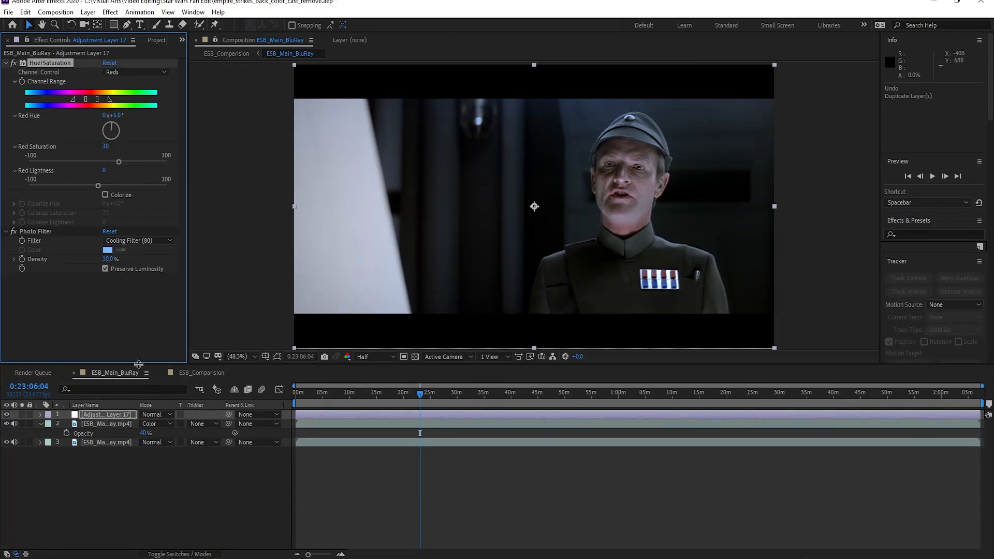
- Compare the original and corrected footage in ESB_Comparision on scenes between about 23 and 30 minutes
{"action": "left_click", "coordinate": [210, 375]}
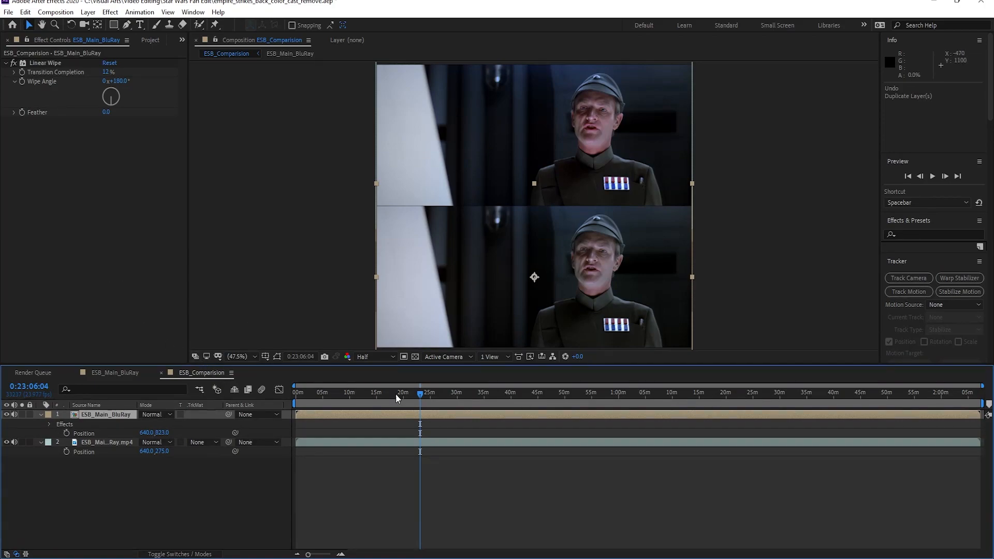
{"action": "left_click", "coordinate": [433, 396]}
{"action": "left_click_drag", "start_coordinate": [433, 396], "coordinate": [442, 396]}
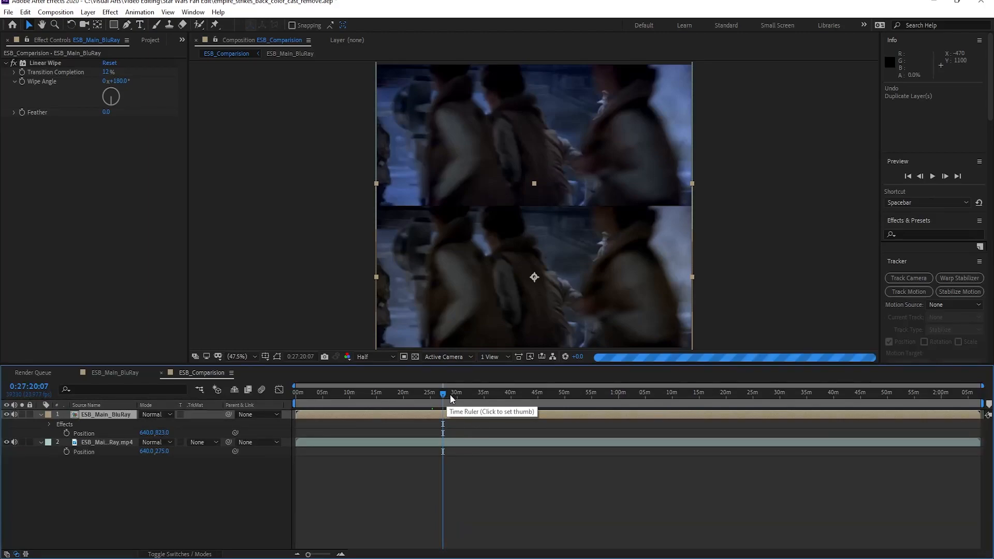
{"action": "left_click", "coordinate": [456, 403]}
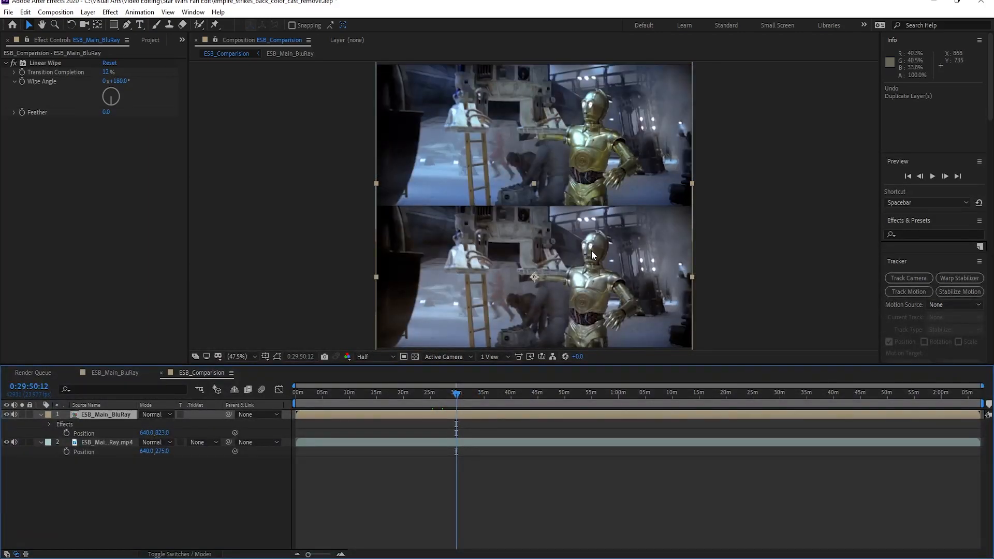
- In ESB_Main_BluRay, raise the adjustment layer's Hue/Saturation Yellows saturation to about 50 and set the yellow hue to -5°
{"action": "left_click", "coordinate": [124, 374]}
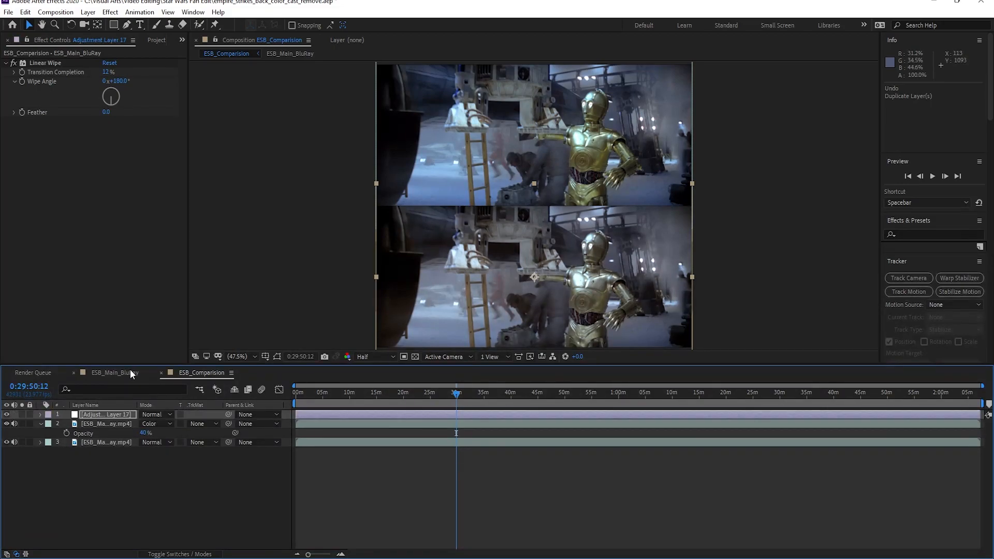
{"action": "left_click", "coordinate": [132, 72]}
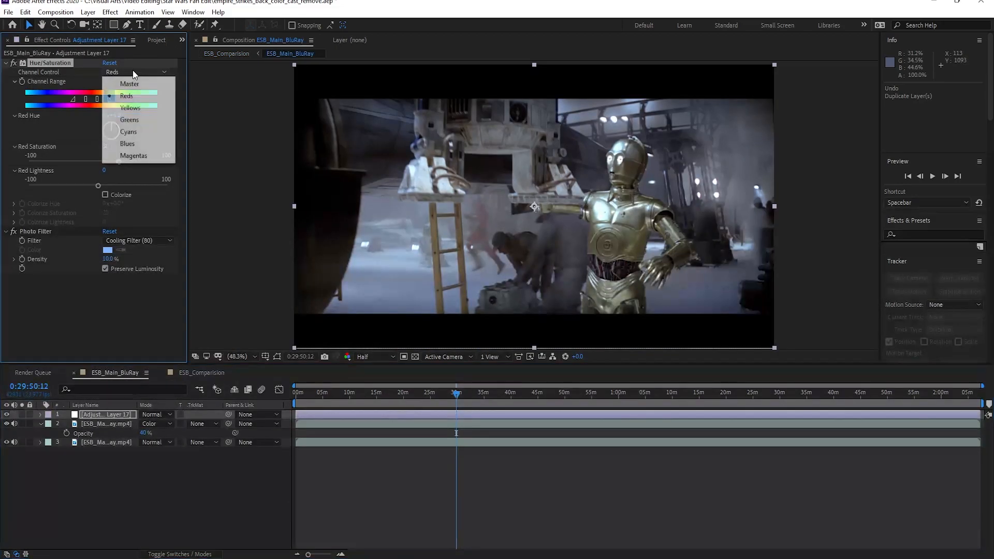
{"action": "left_click", "coordinate": [129, 107]}
{"action": "left_click_drag", "start_coordinate": [105, 148], "coordinate": [131, 146]}
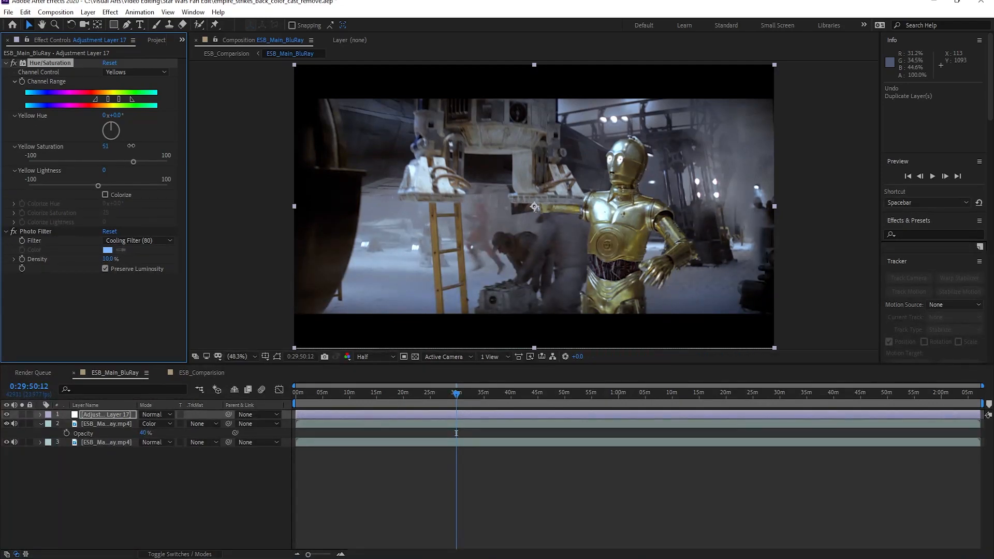
{"action": "left_click", "coordinate": [109, 147]}
{"action": "type", "text": "5"}
{"action": "key", "text": "Return"}
{"action": "left_click", "coordinate": [120, 114]}
{"action": "type", "text": "-5"}
{"action": "key", "text": "Return"}
- Compare original and corrected colours in ESB_Comparision on scenes sampled across the film, from about 30 minutes to 1 hour 39 minutes
{"action": "left_click", "coordinate": [213, 375]}
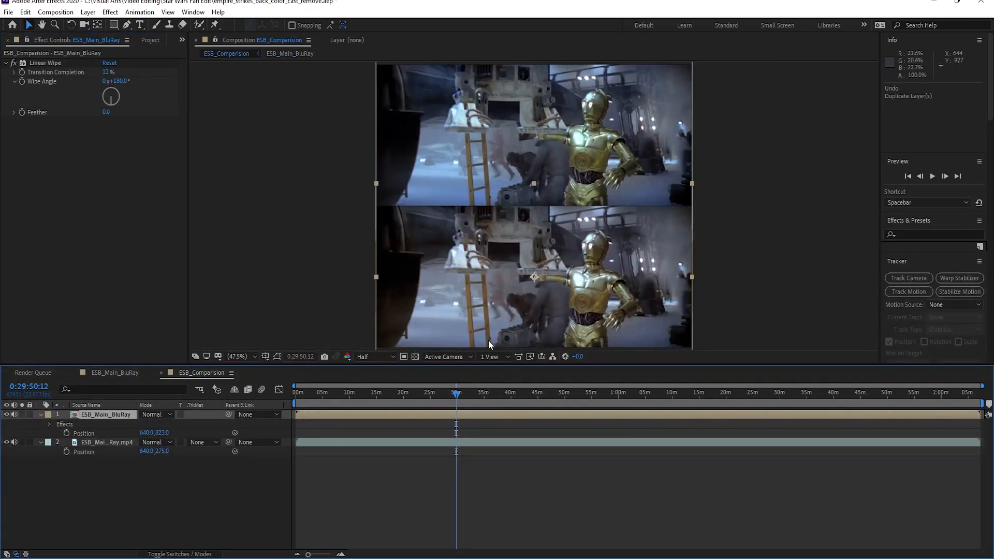
{"action": "left_click", "coordinate": [470, 393]}
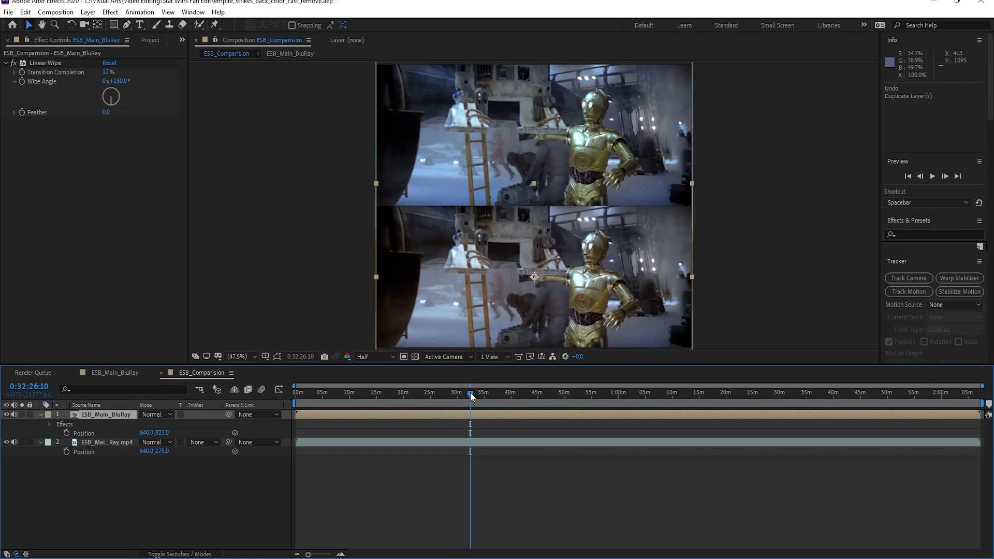
{"action": "left_click", "coordinate": [486, 393]}
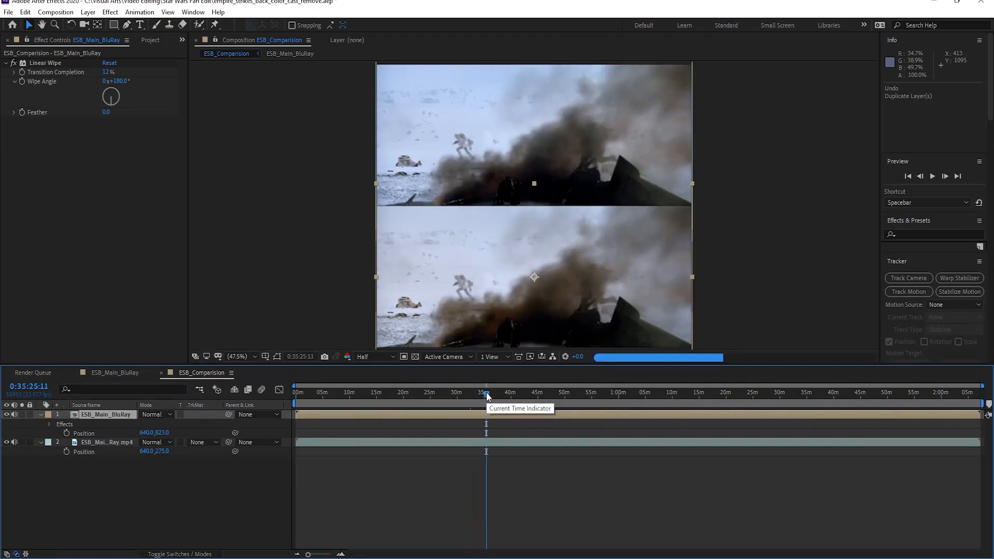
{"action": "left_click", "coordinate": [514, 393]}
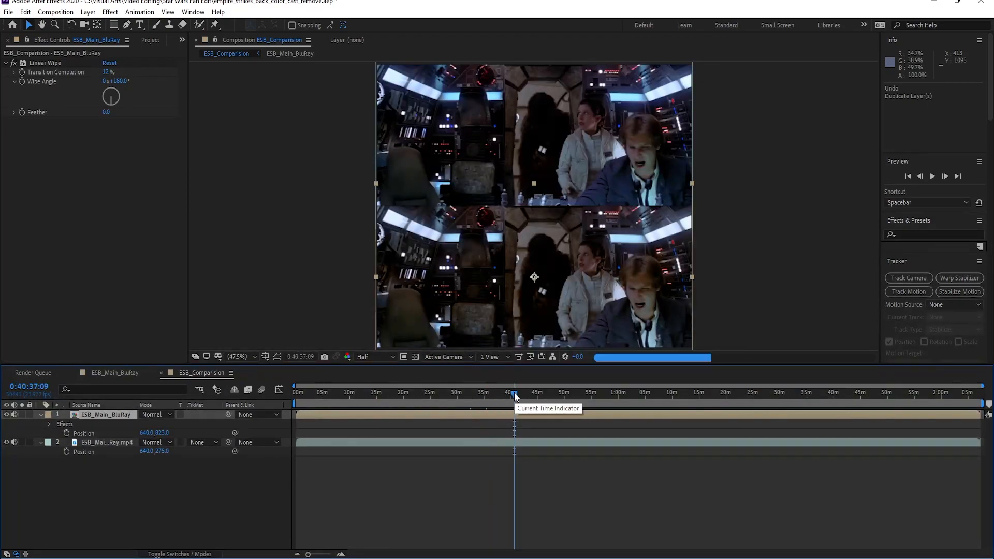
{"action": "left_click", "coordinate": [530, 392]}
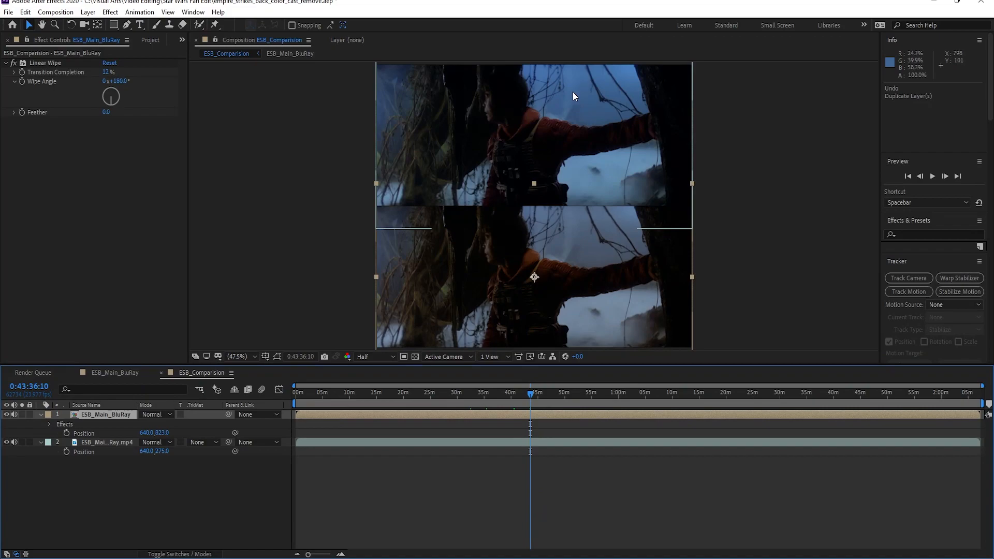
{"action": "left_click", "coordinate": [544, 396]}
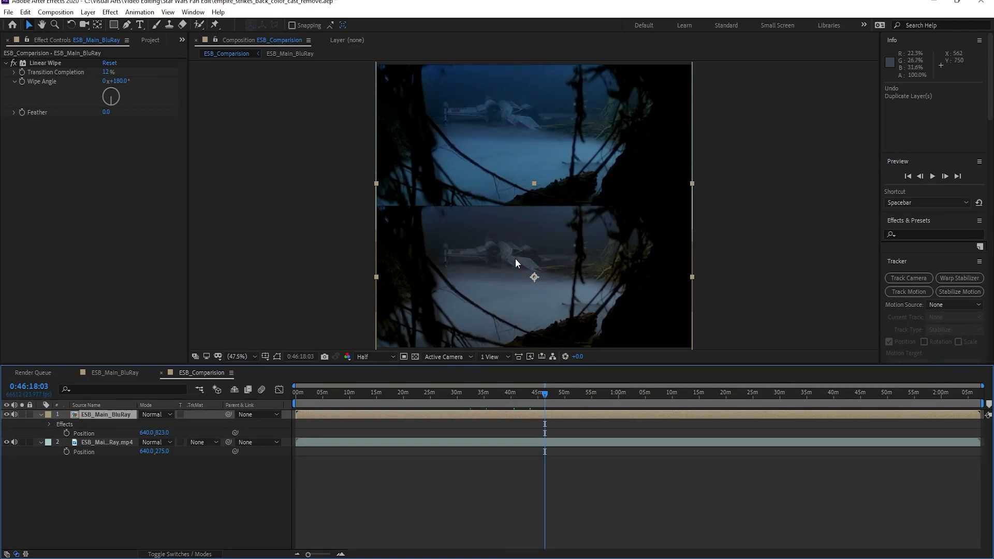
{"action": "left_click", "coordinate": [558, 396]}
{"action": "left_click", "coordinate": [595, 398]}
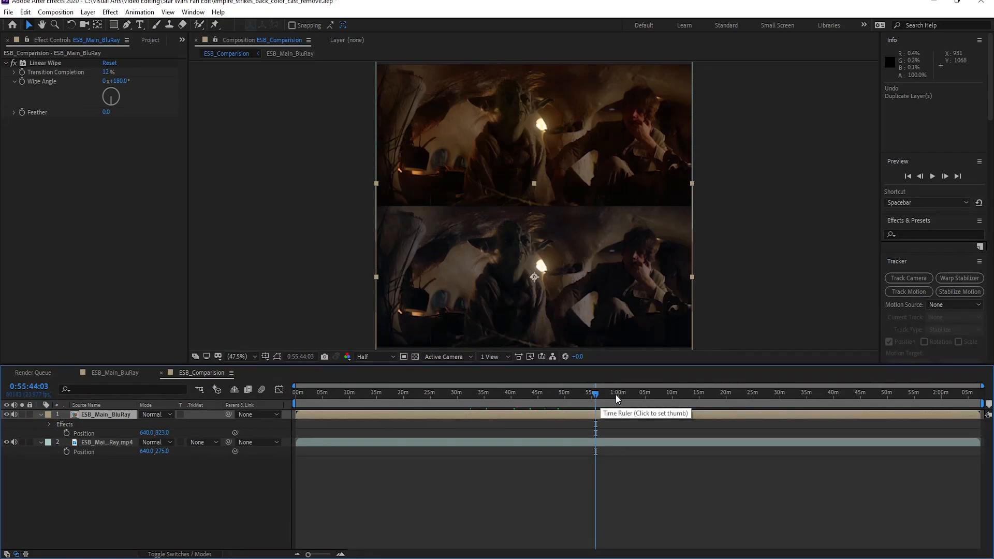
{"action": "left_click", "coordinate": [616, 394]}
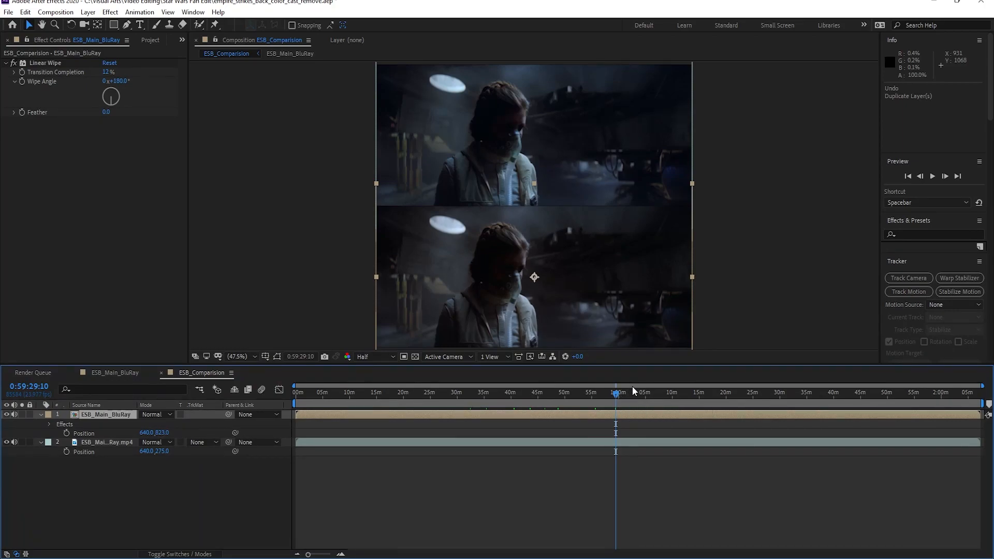
{"action": "left_click", "coordinate": [633, 393]}
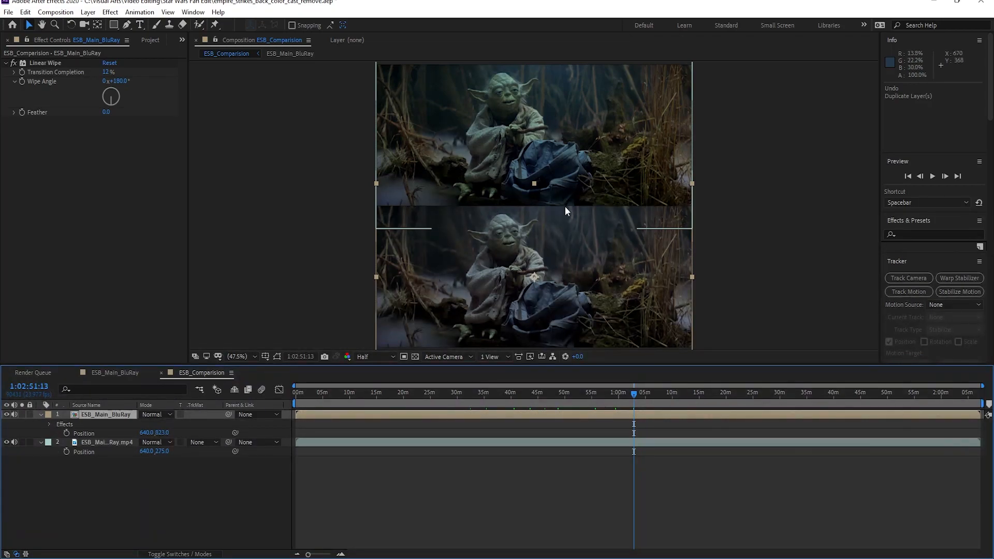
{"action": "left_click", "coordinate": [651, 396]}
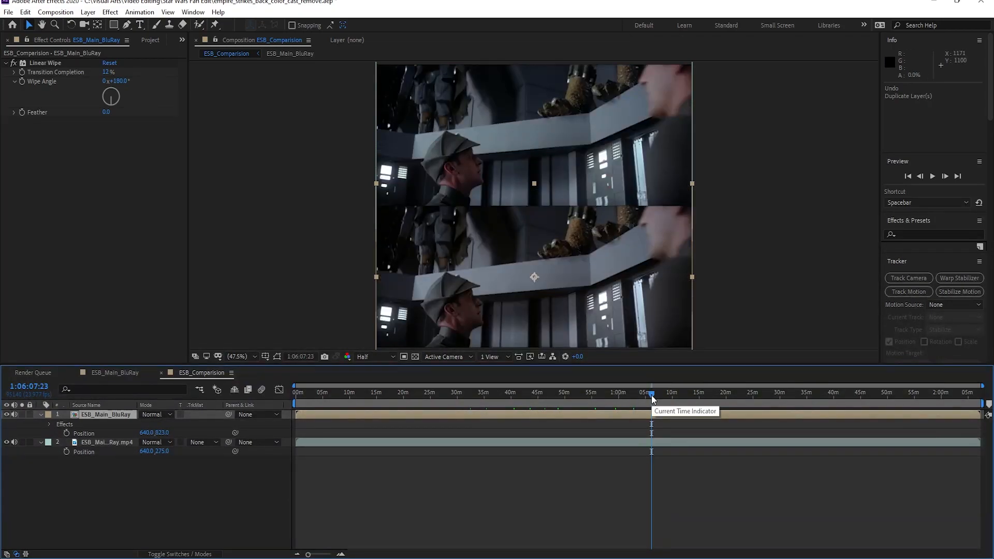
{"action": "left_click", "coordinate": [659, 393]}
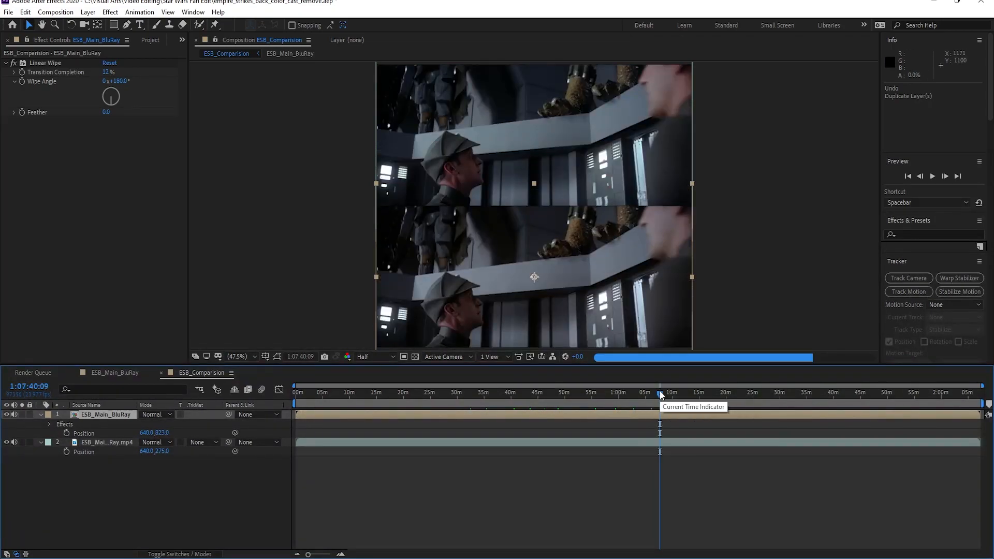
{"action": "left_click", "coordinate": [673, 394]}
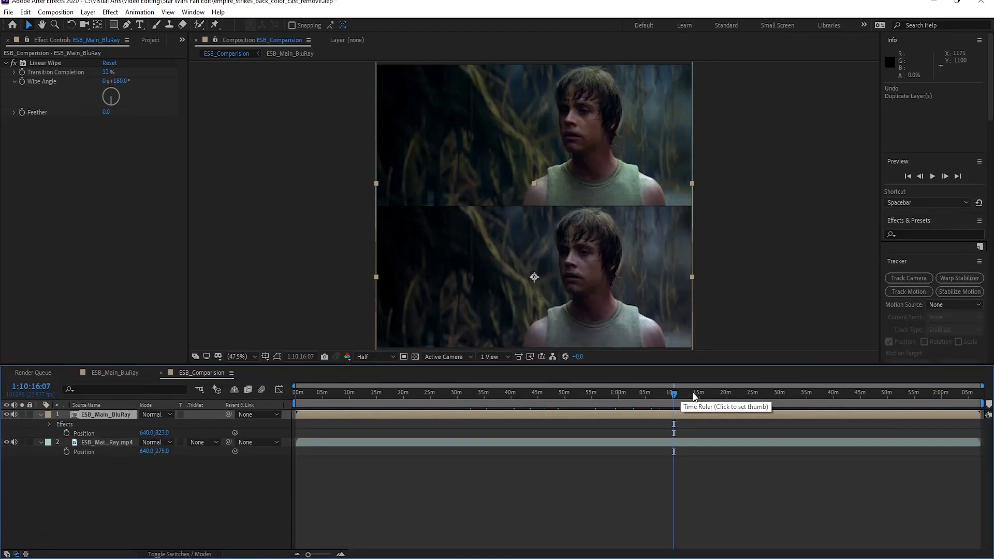
{"action": "left_click", "coordinate": [693, 395]}
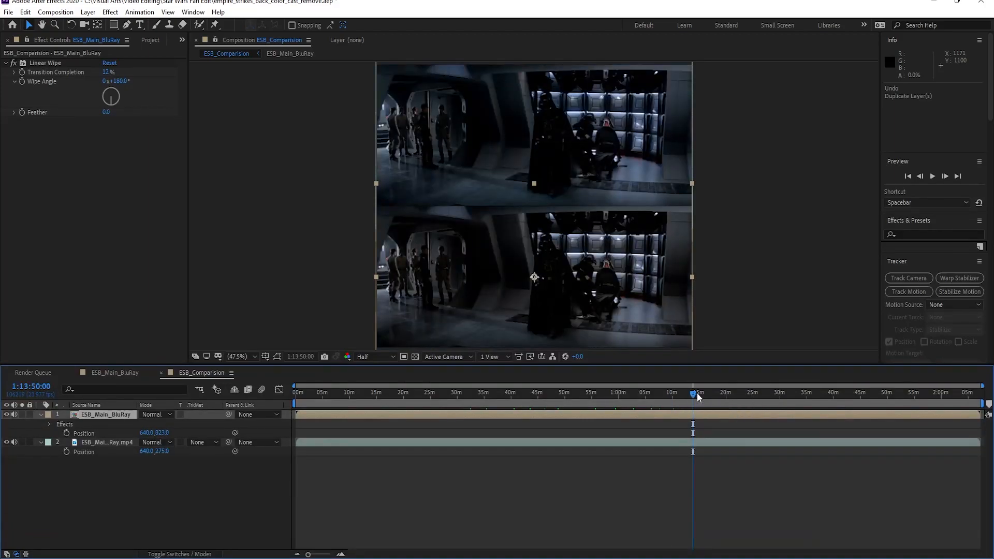
{"action": "left_click", "coordinate": [703, 394]}
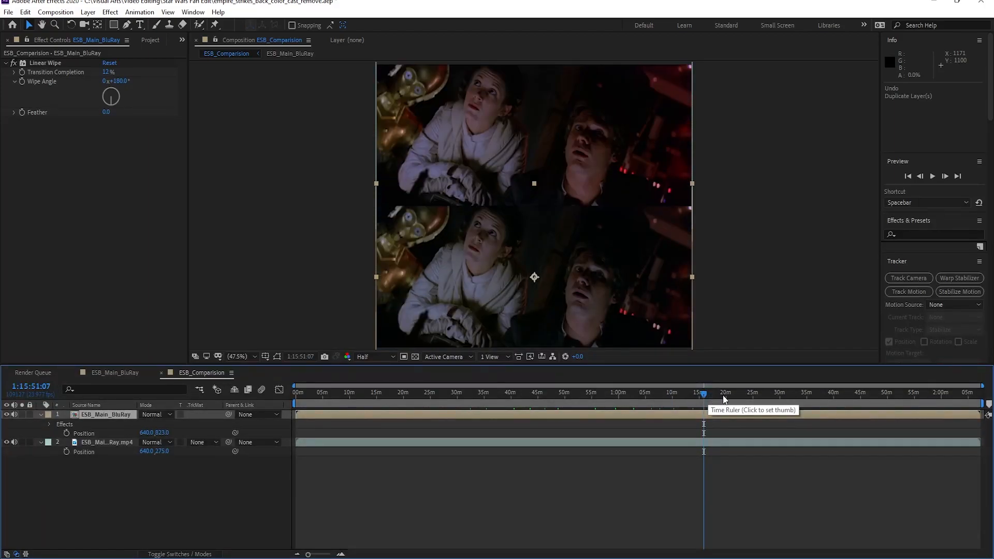
{"action": "left_click", "coordinate": [724, 395]}
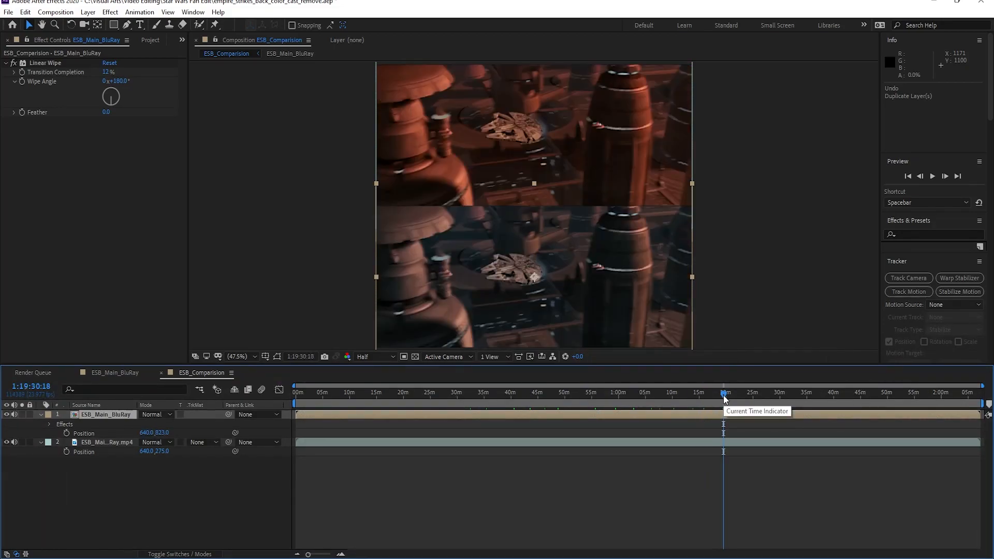
{"action": "left_click", "coordinate": [759, 396]}
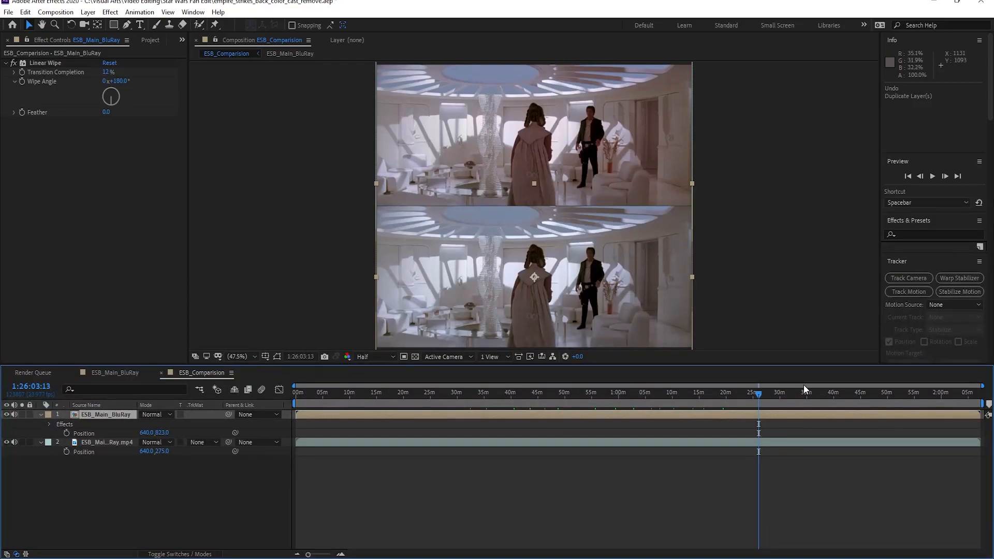
{"action": "left_click", "coordinate": [785, 390]}
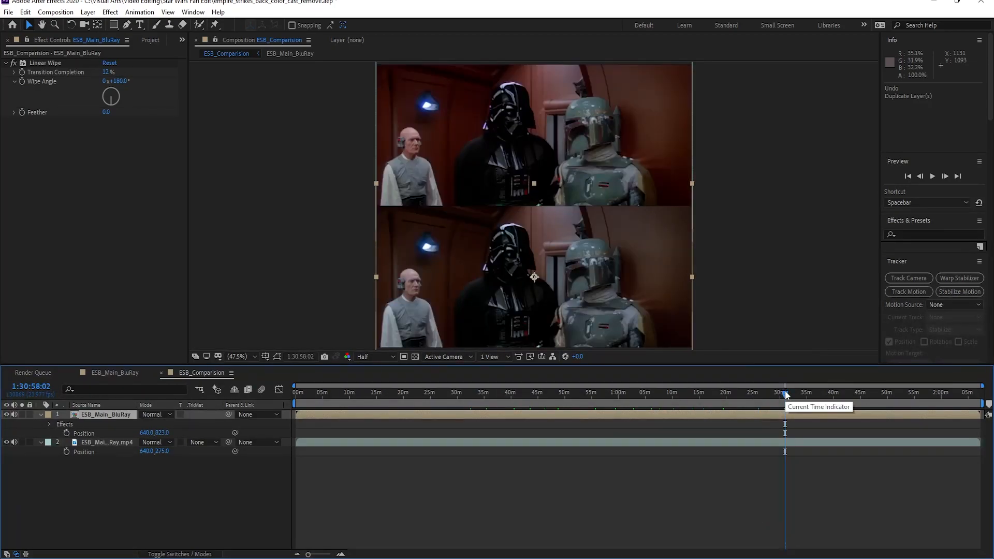
{"action": "left_click_drag", "start_coordinate": [785, 392], "coordinate": [812, 395]}
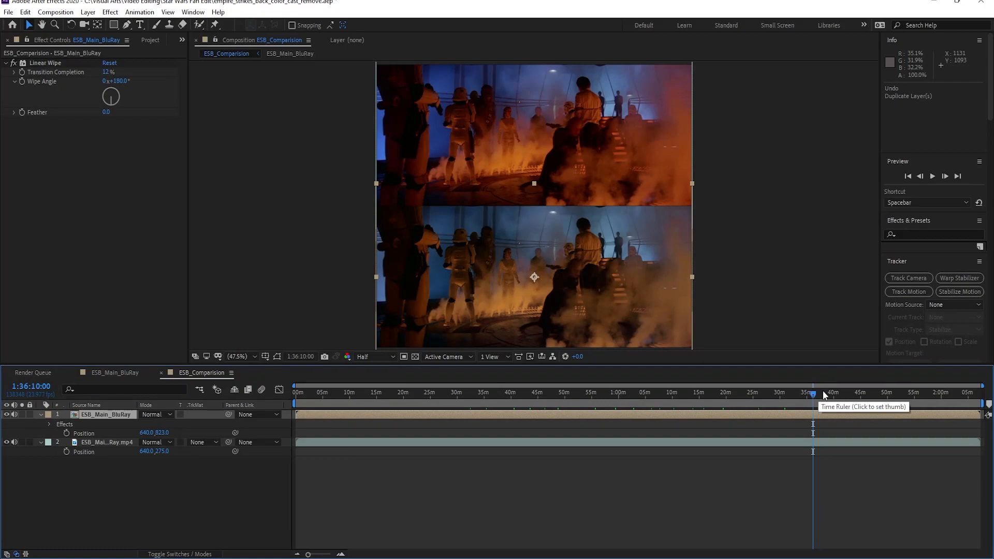
{"action": "left_click", "coordinate": [829, 392]}
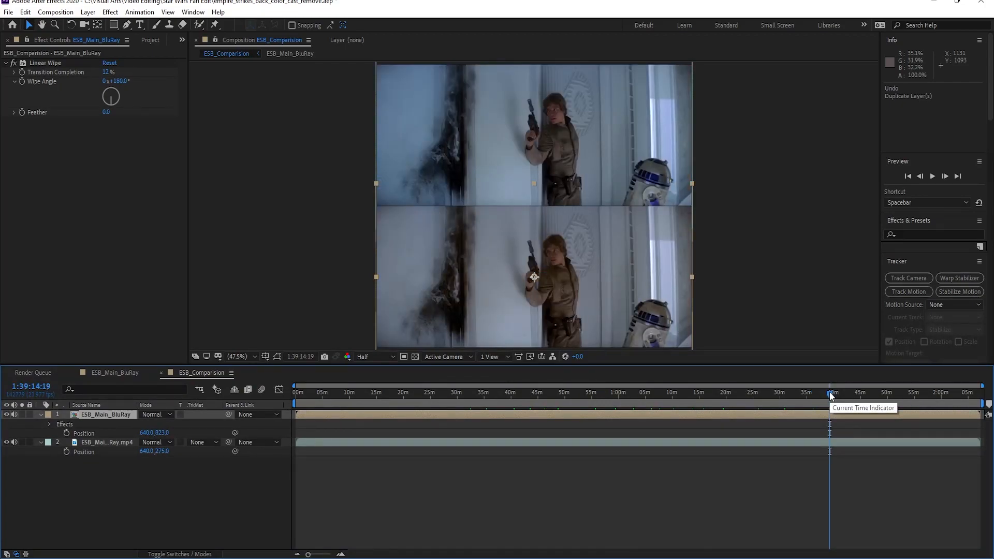
{"action": "left_click", "coordinate": [511, 393]}
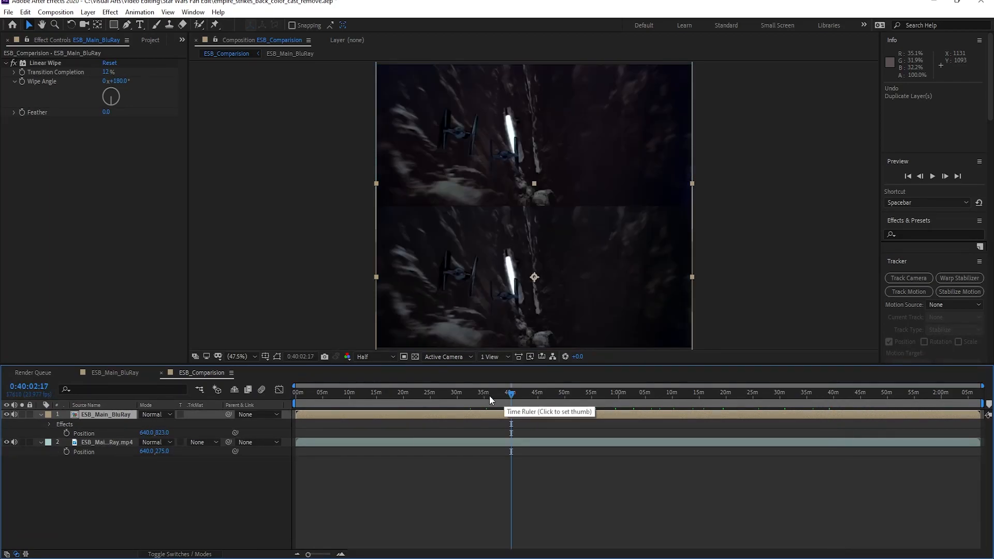
- Compare the original and corrected footage on scenes sampled backwards through the film, from about 35 minutes to about 9 and a half minutes
{"action": "left_click", "coordinate": [486, 396]}
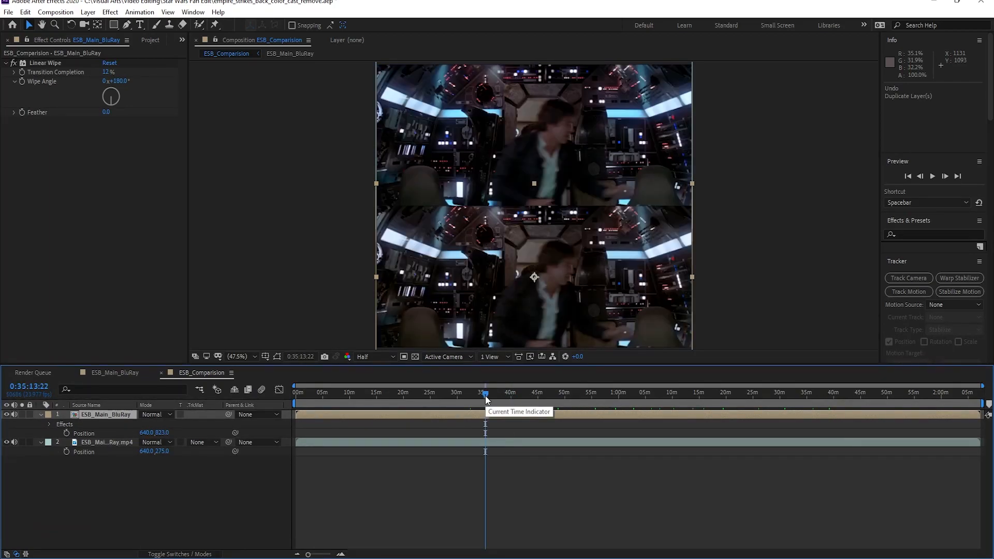
{"action": "left_click", "coordinate": [473, 395]}
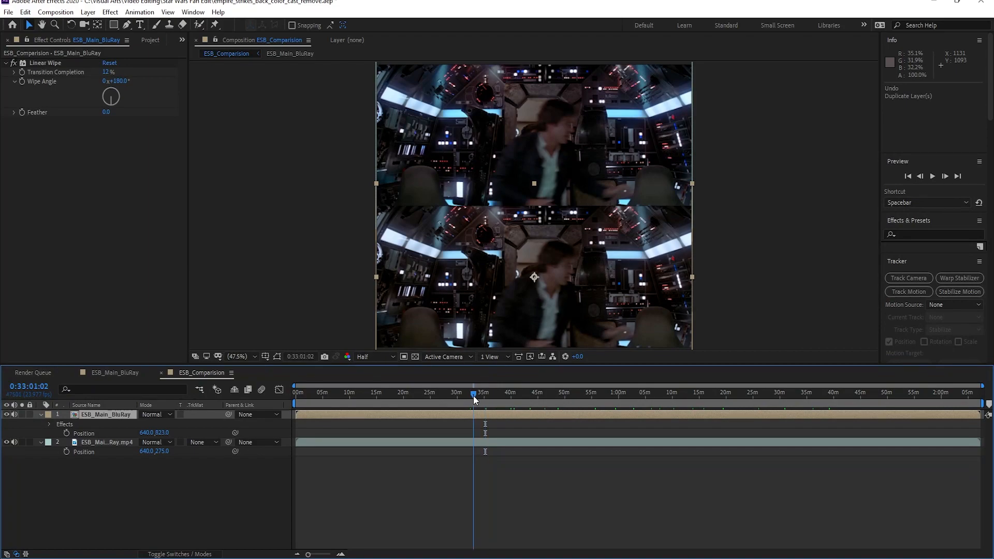
{"action": "left_click", "coordinate": [458, 396]}
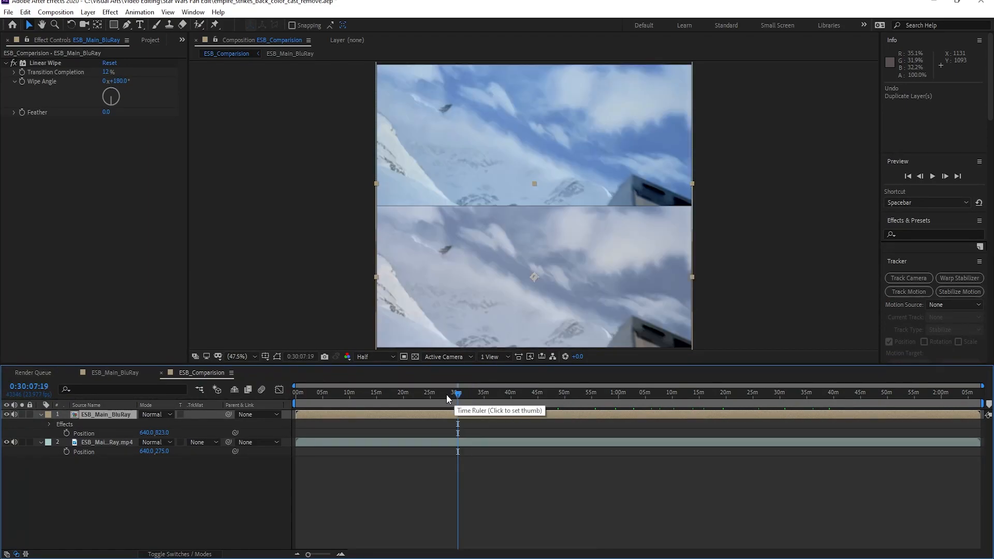
{"action": "left_click", "coordinate": [439, 396]}
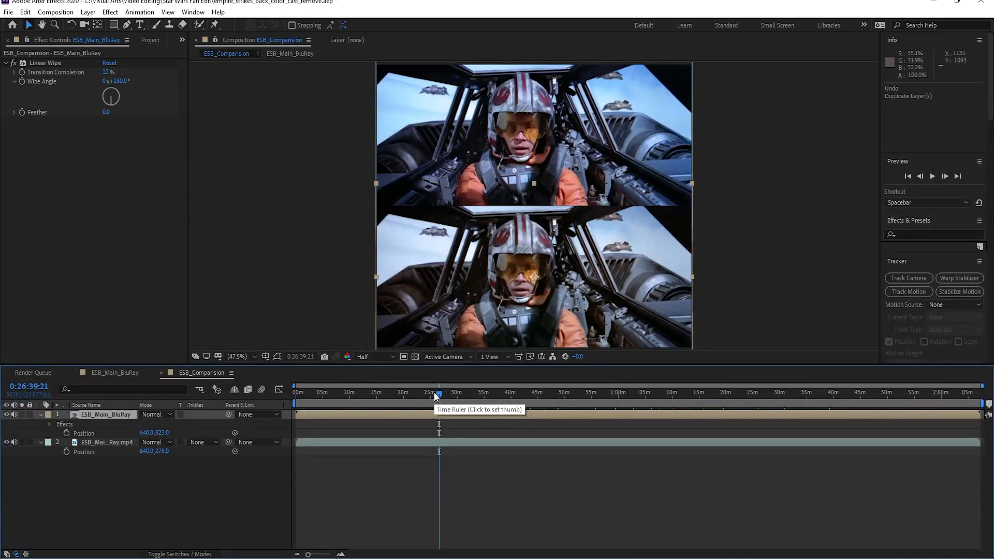
{"action": "left_click", "coordinate": [412, 391]}
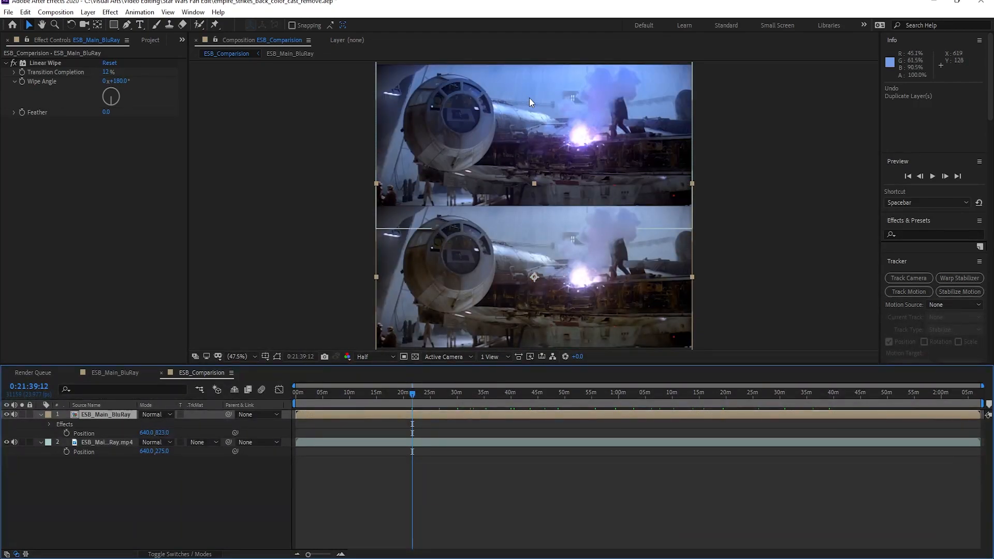
{"action": "left_click", "coordinate": [399, 397]}
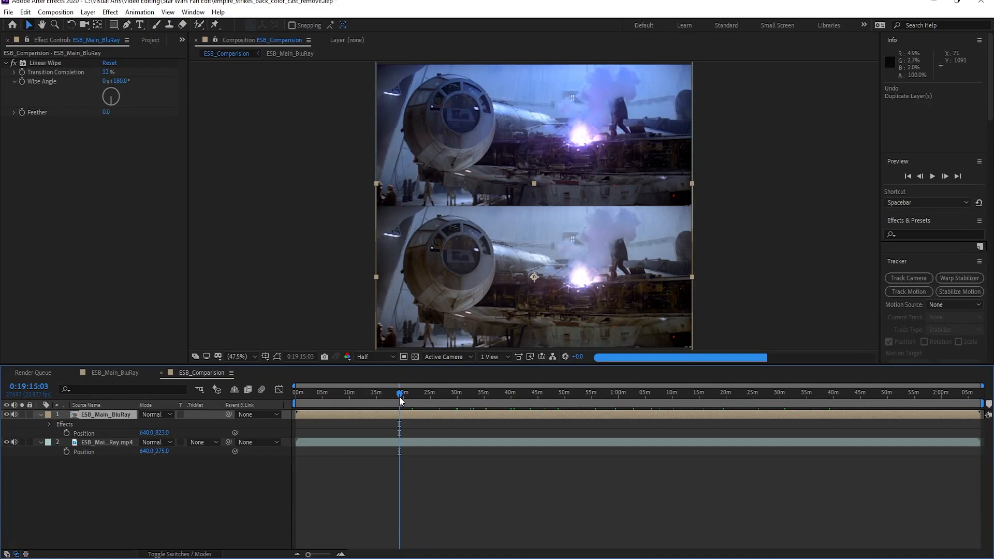
{"action": "left_click", "coordinate": [380, 396]}
{"action": "left_click", "coordinate": [362, 397]}
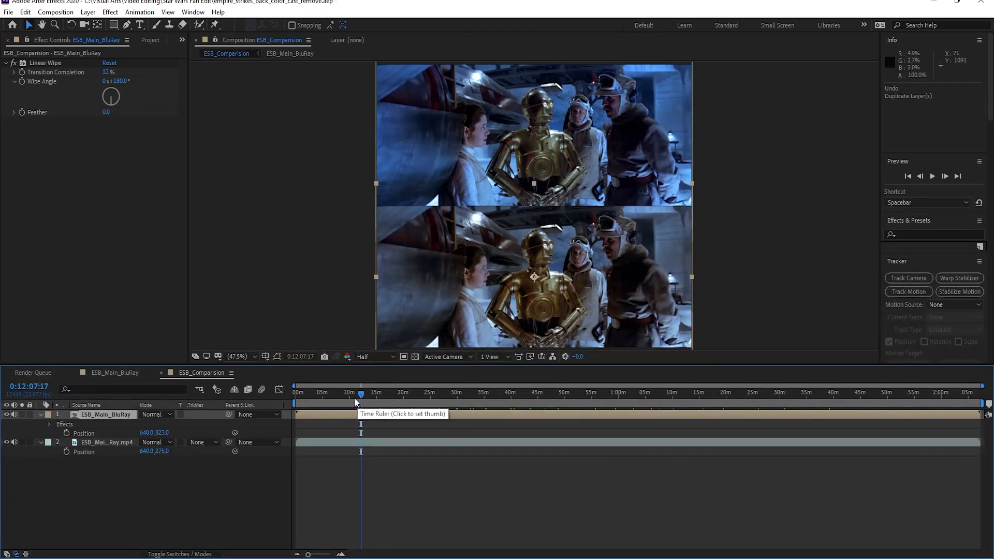
{"action": "left_click", "coordinate": [354, 399]}
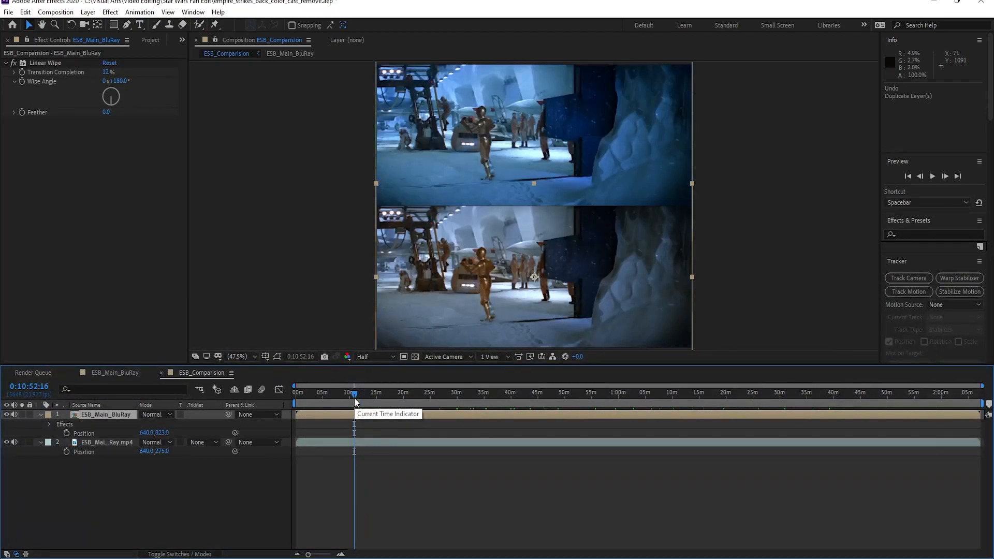
{"action": "left_click", "coordinate": [347, 399]}
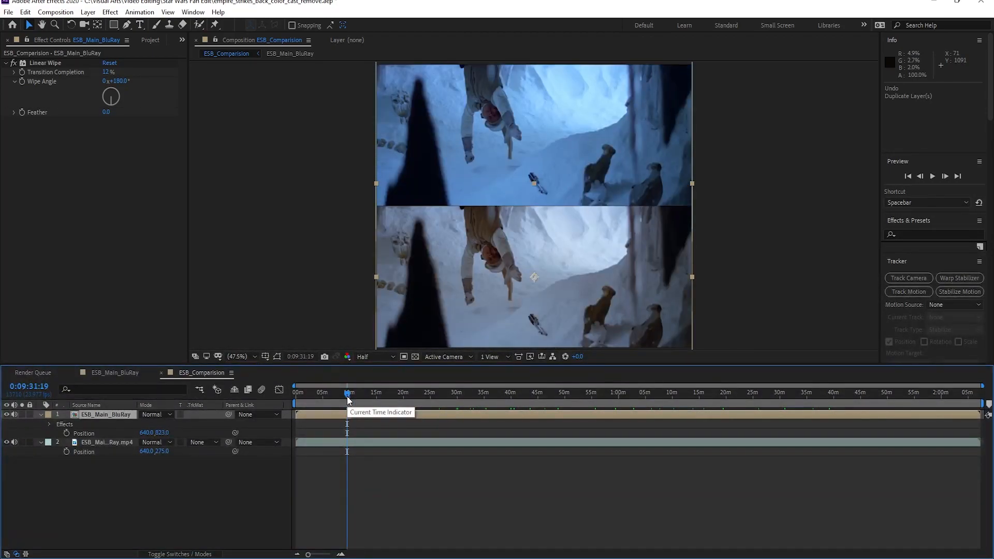